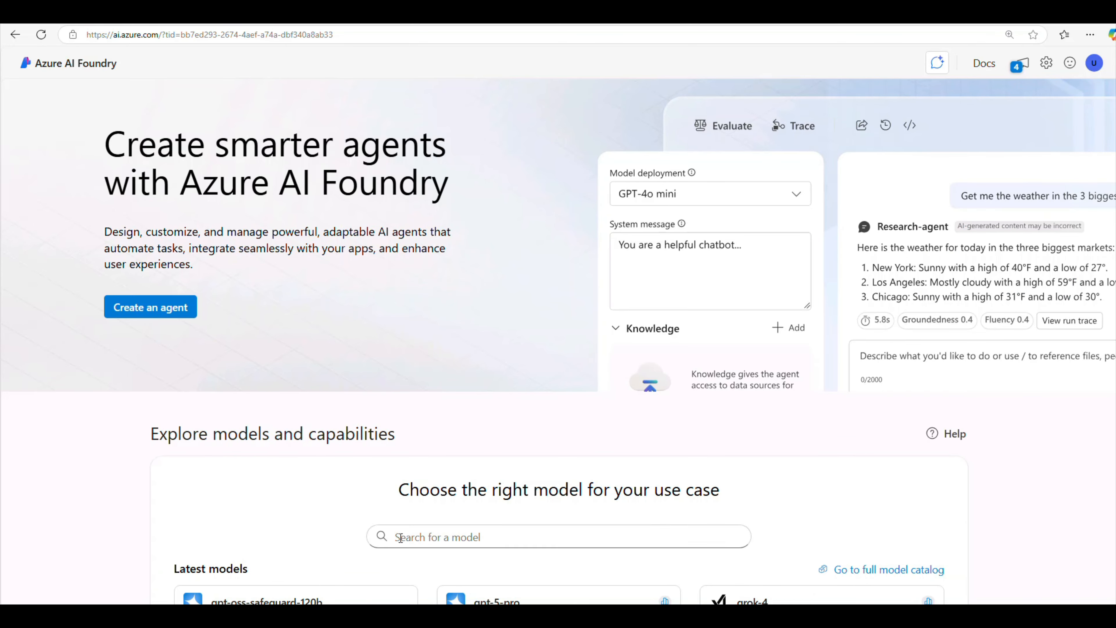
Search the available models for "gpt-4o" and open the details of the gpt-4o chat completion model
click(408, 536)
text(gpt-4o)
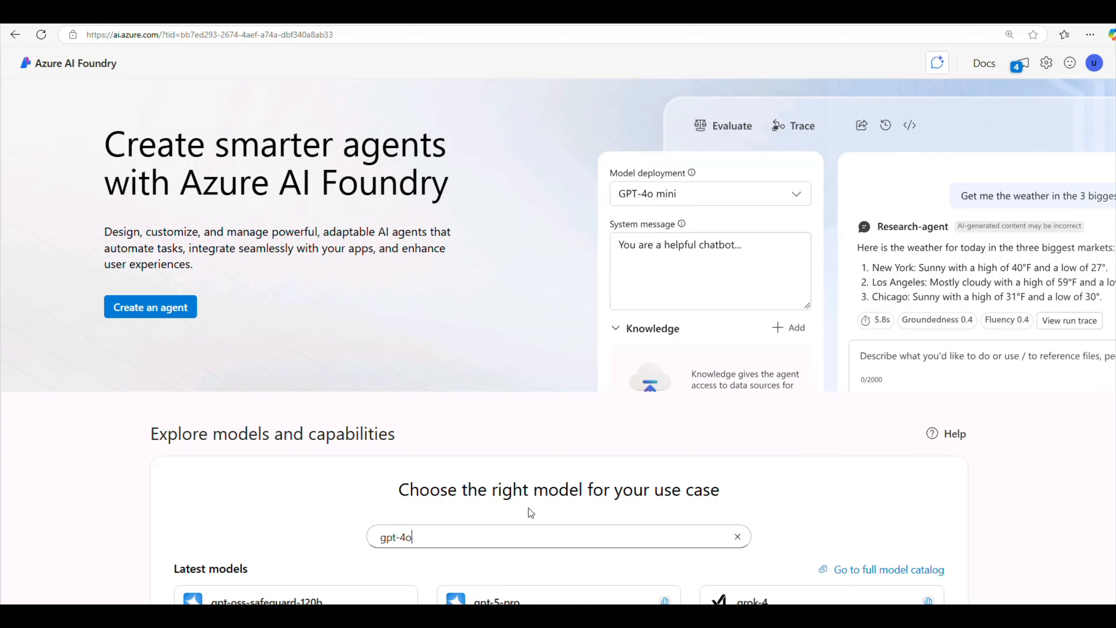
click(446, 534)
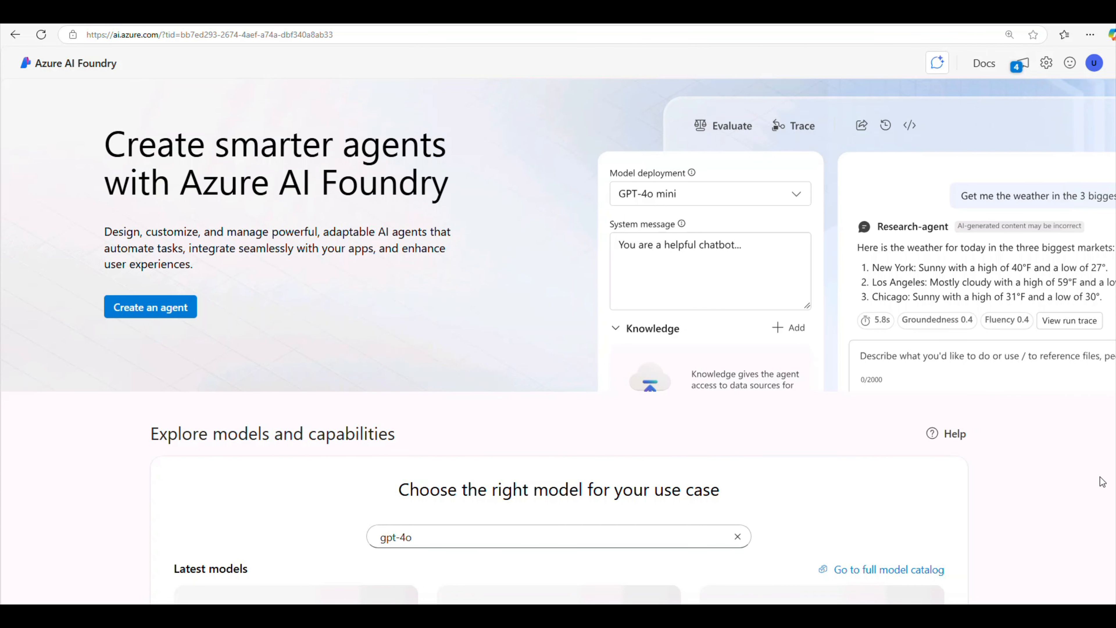
scroll(1096, 478, down, 3)
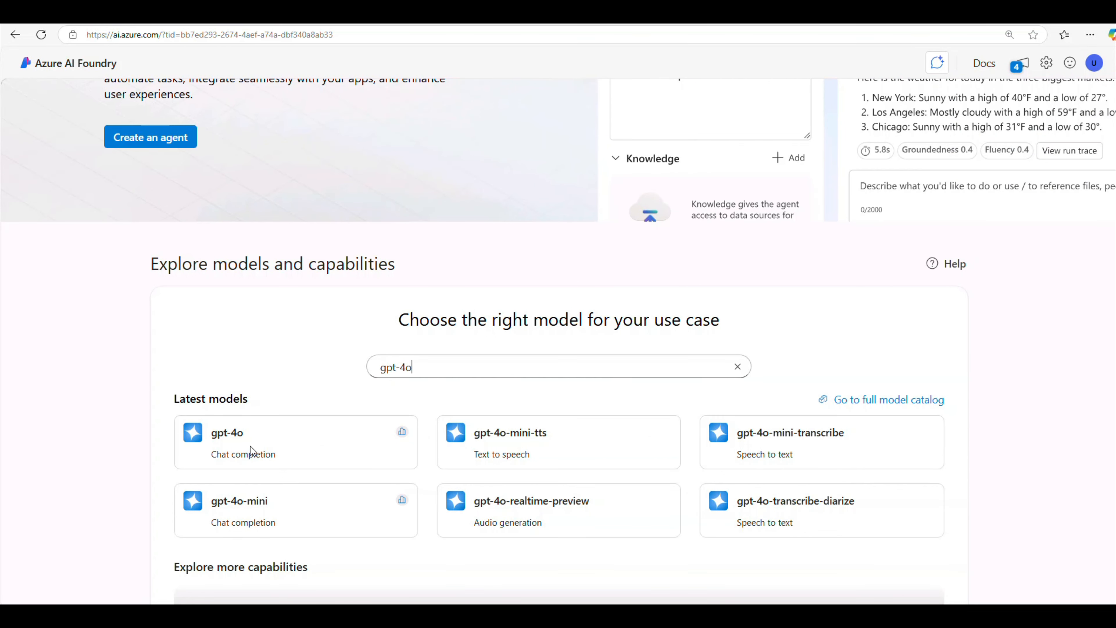
scroll(251, 443, down, 2)
scroll(250, 447, down, 5)
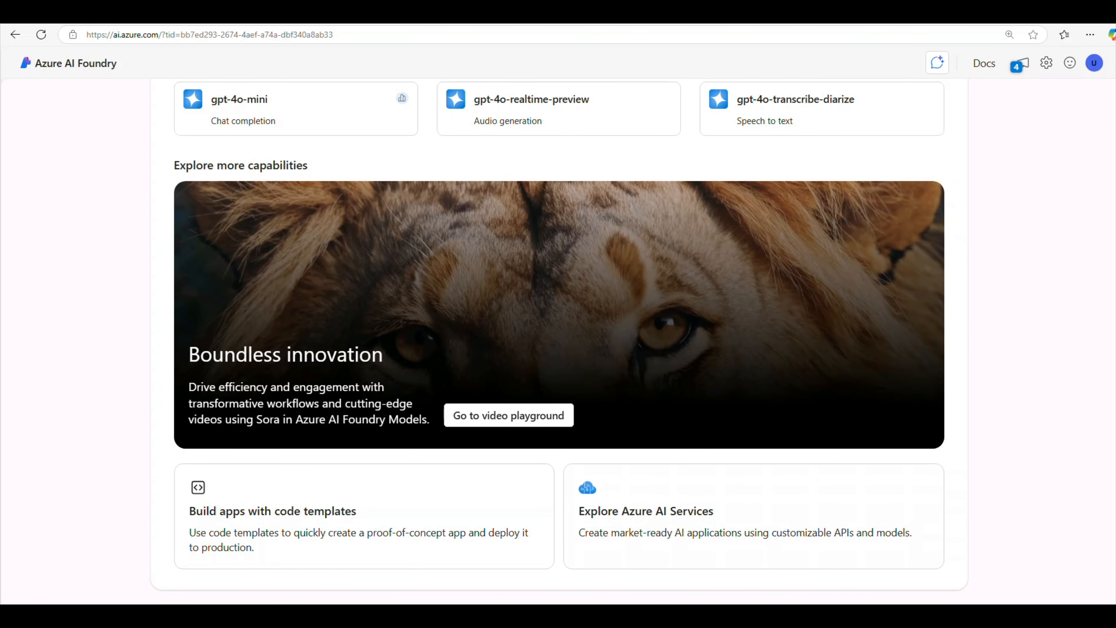
scroll(454, 150, up, 4)
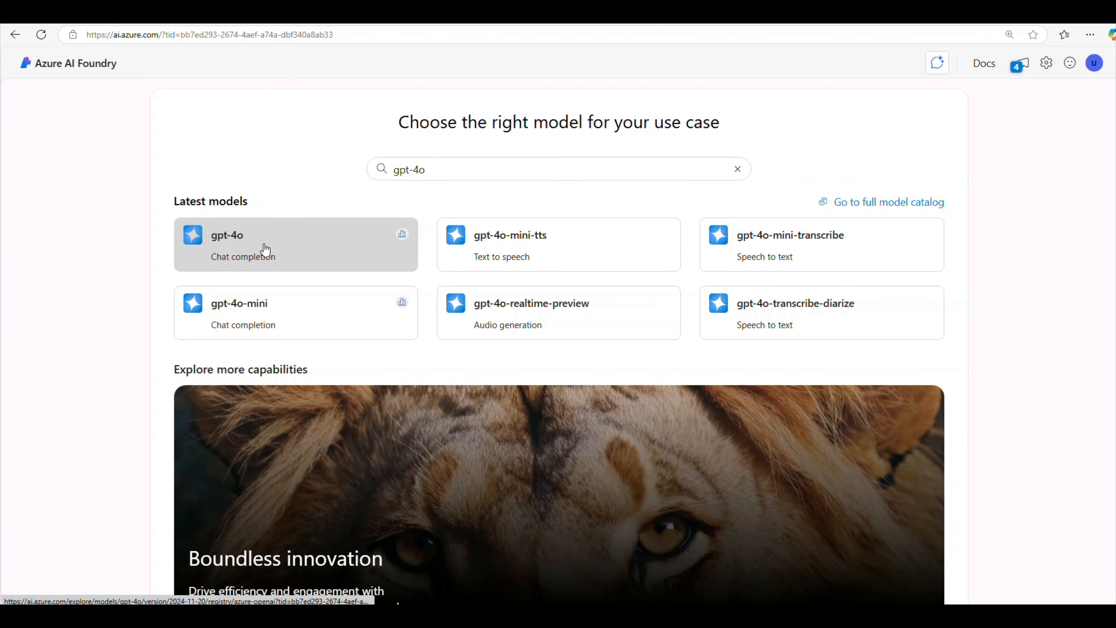
click(264, 244)
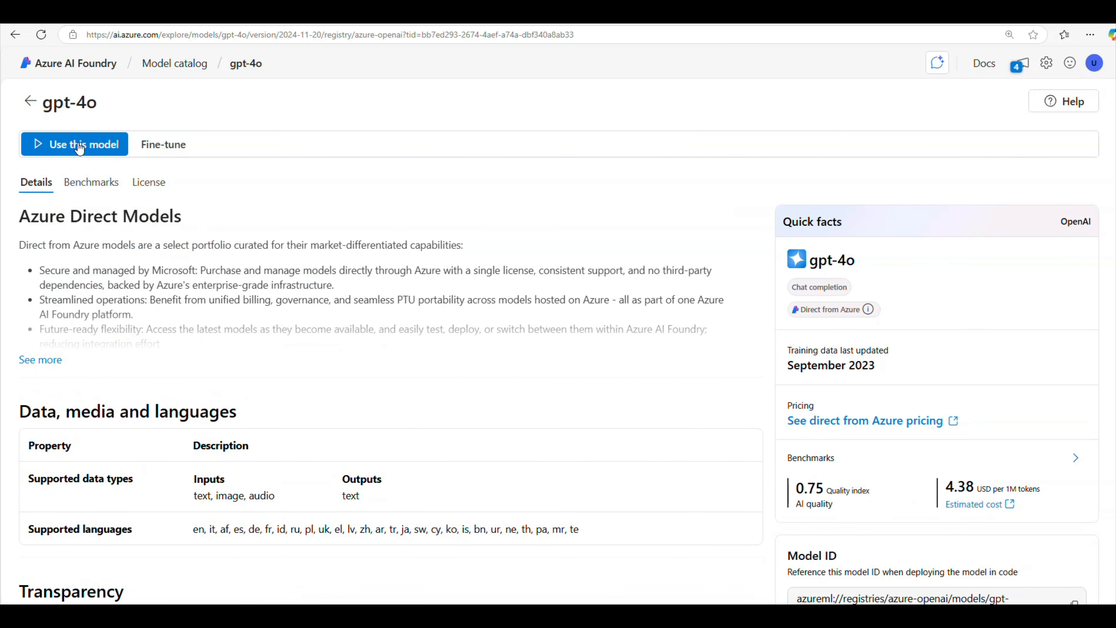
Choose to use the gpt-4o model and name its new project Project56453223
click(63, 146)
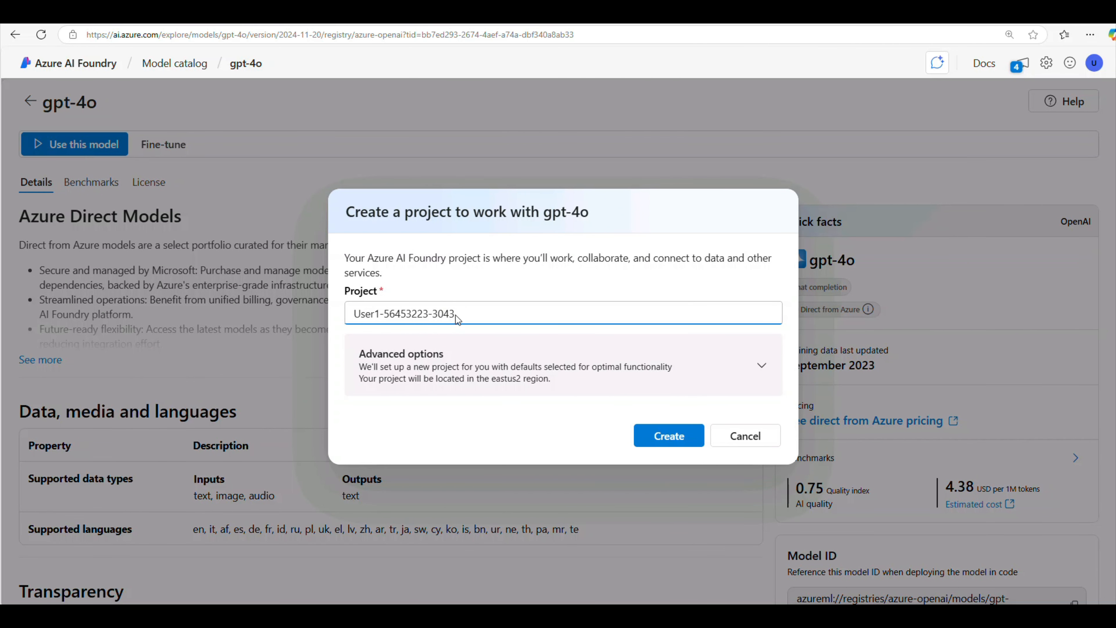
drag(467, 314, 350, 314)
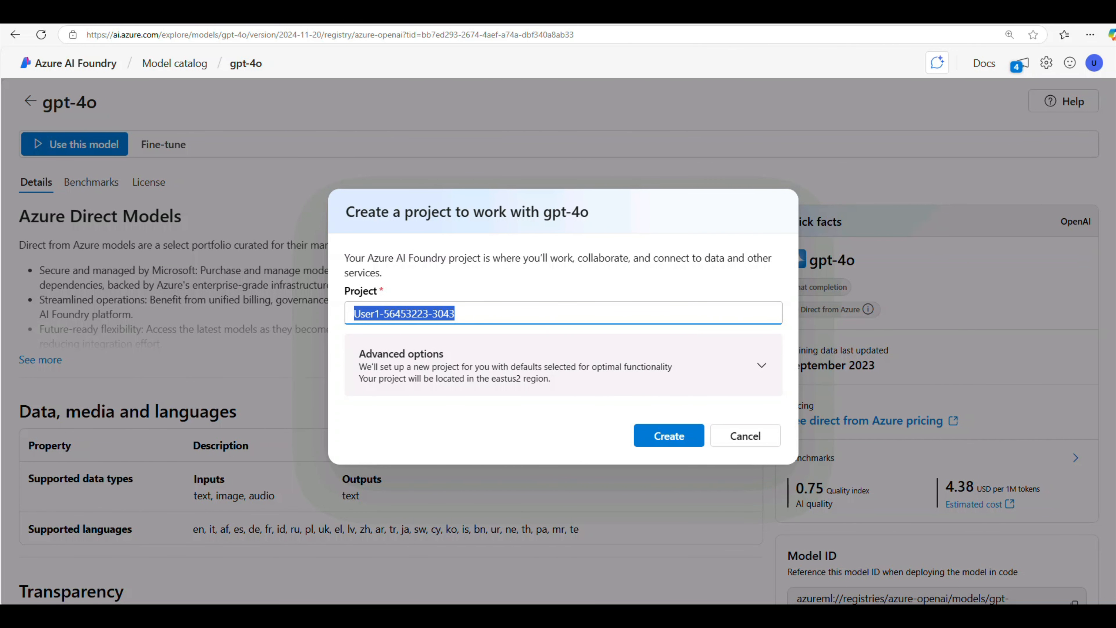
text(Project56453223)
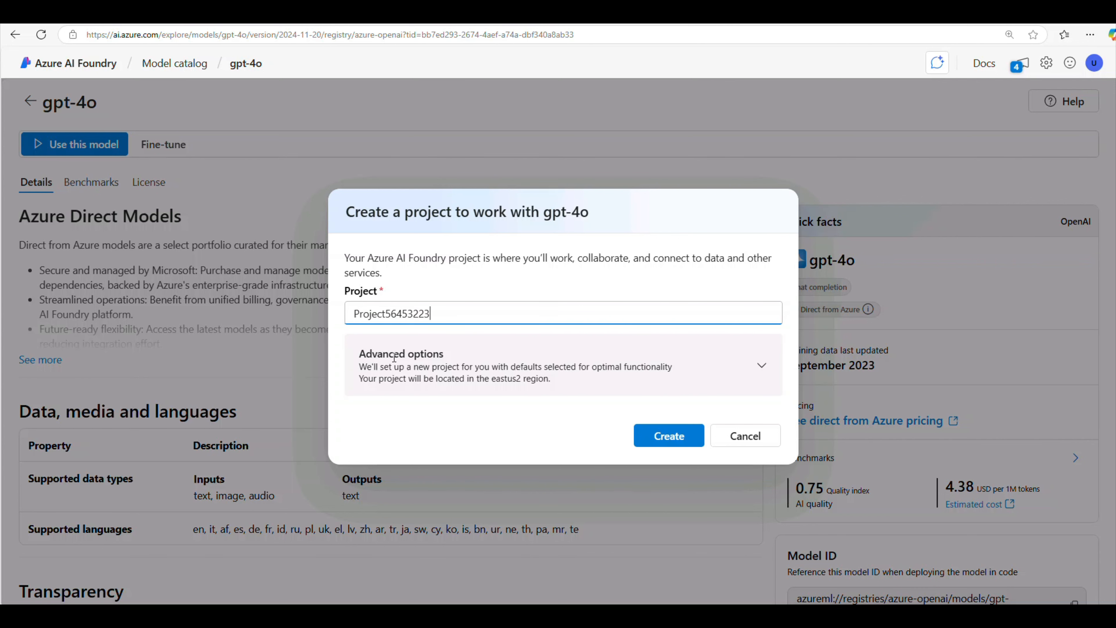
Set the project's resource group to ResourceGroup1 and its region to North Central US, and create the project
click(762, 367)
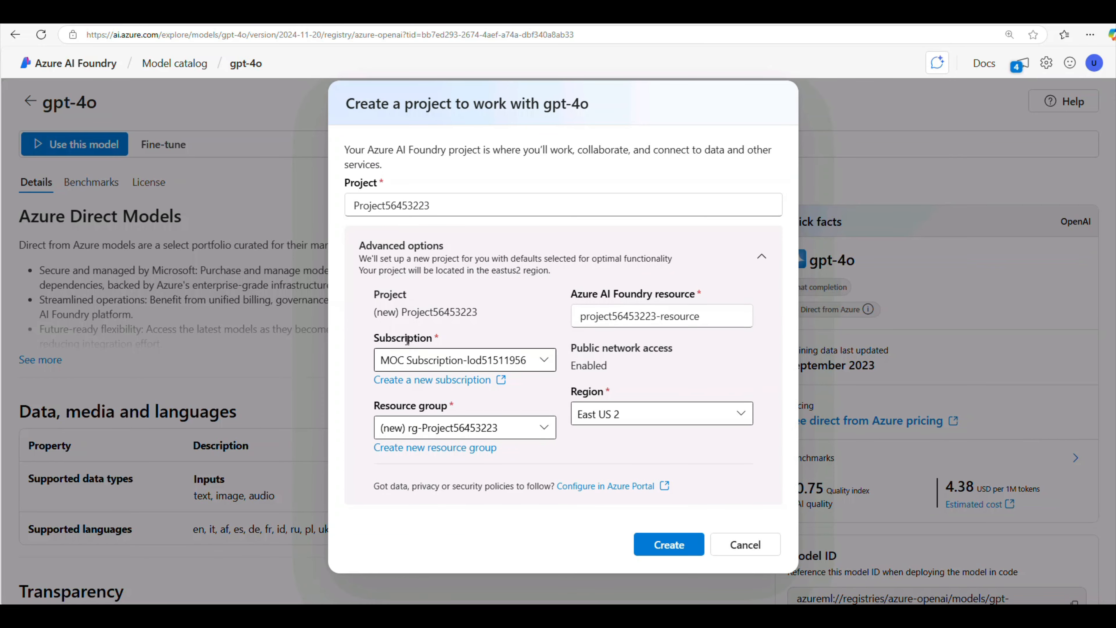
click(544, 430)
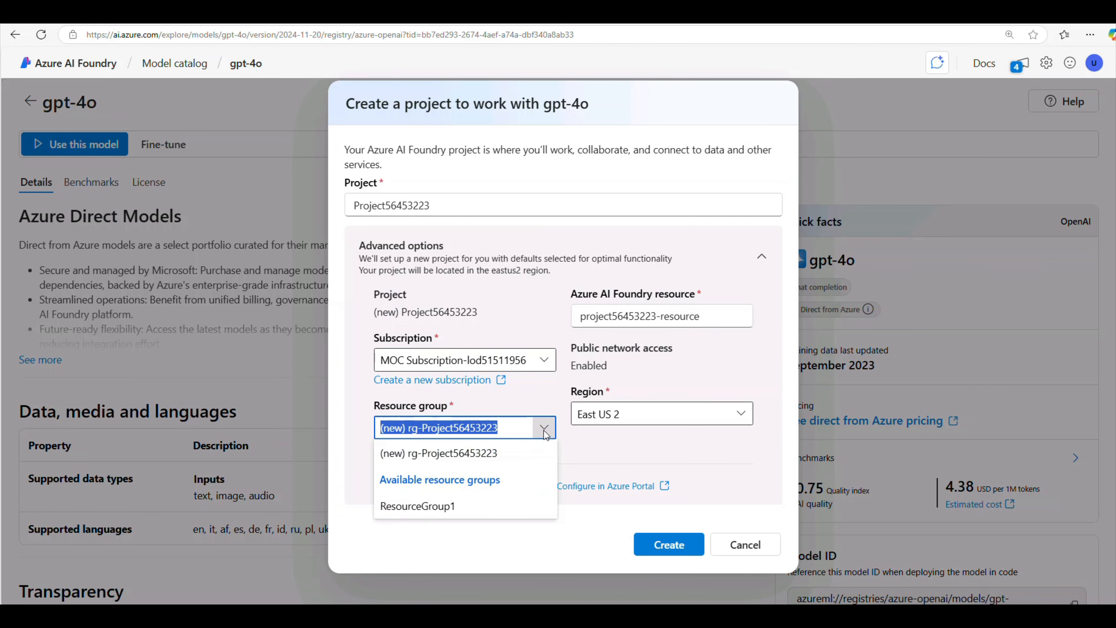
click(436, 506)
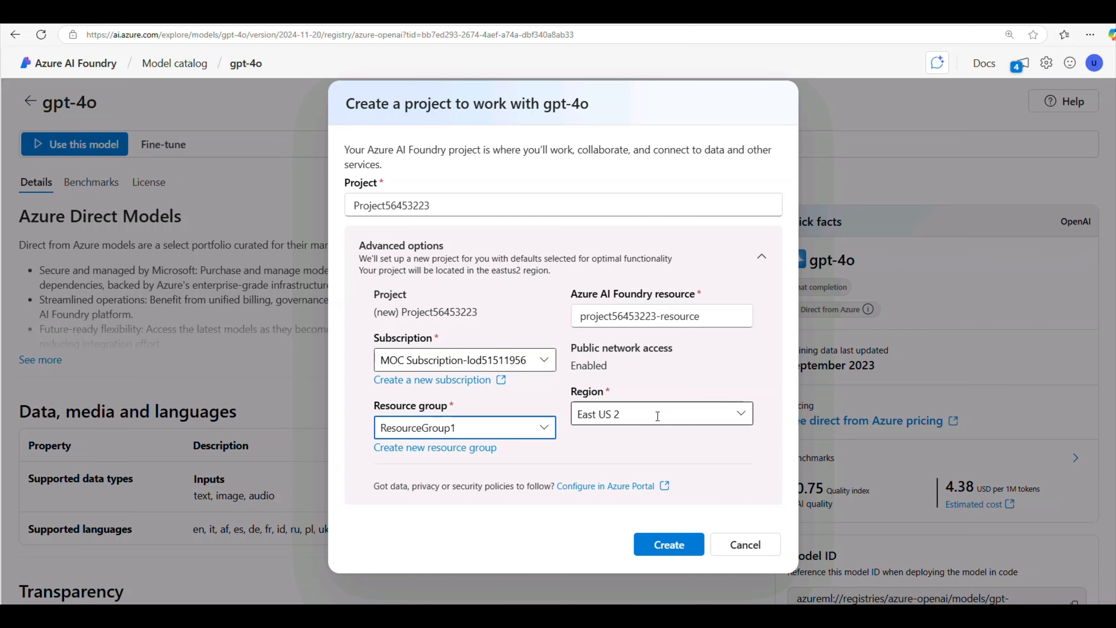
click(741, 414)
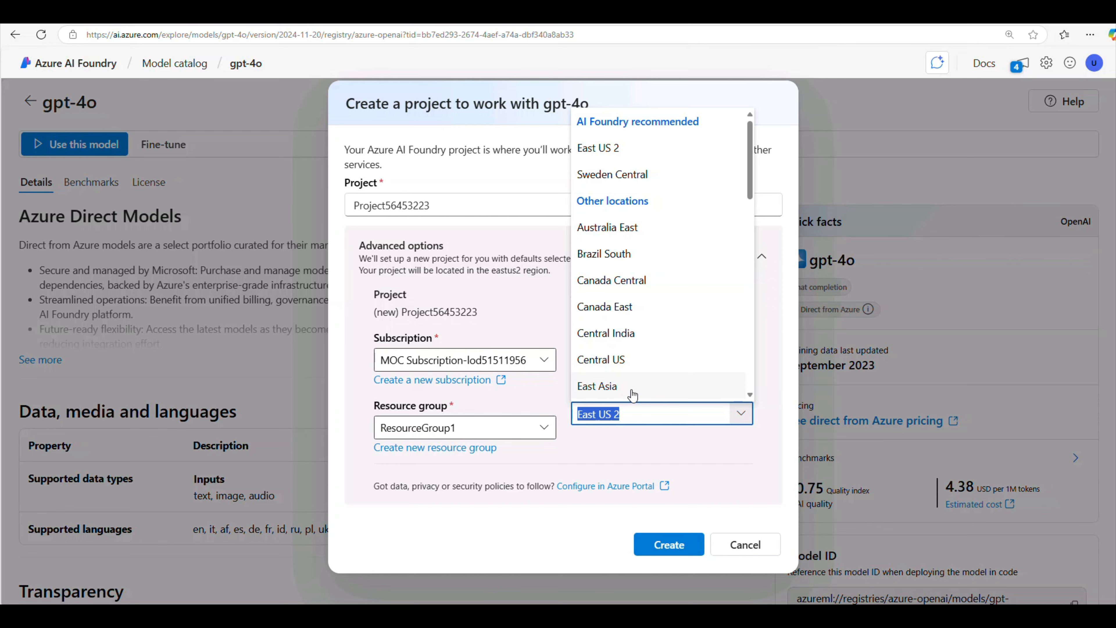
text(north)
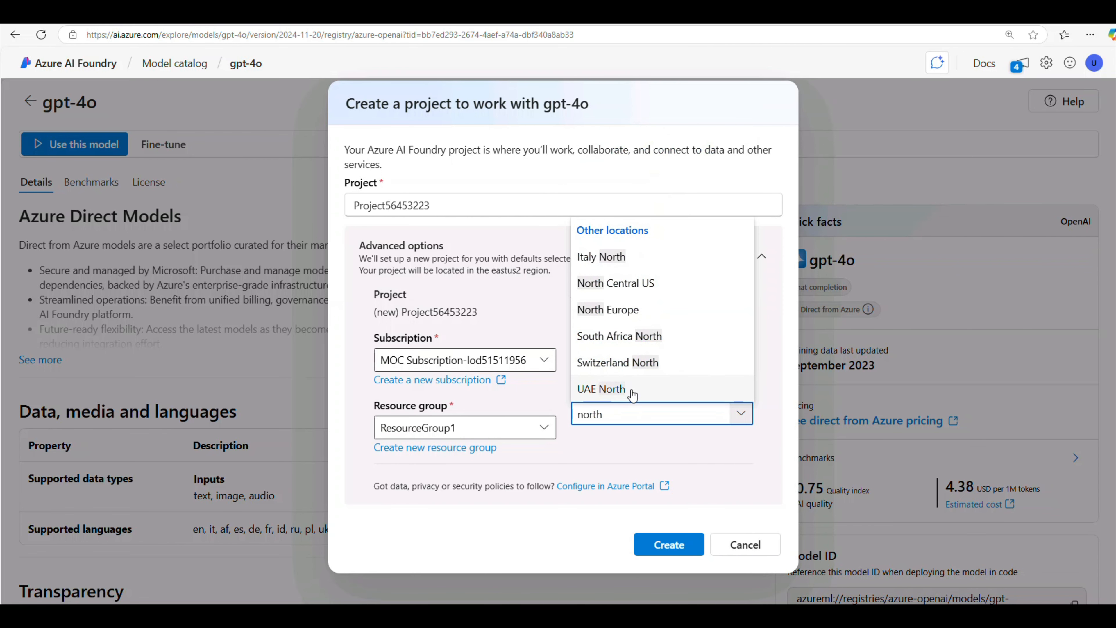
click(646, 283)
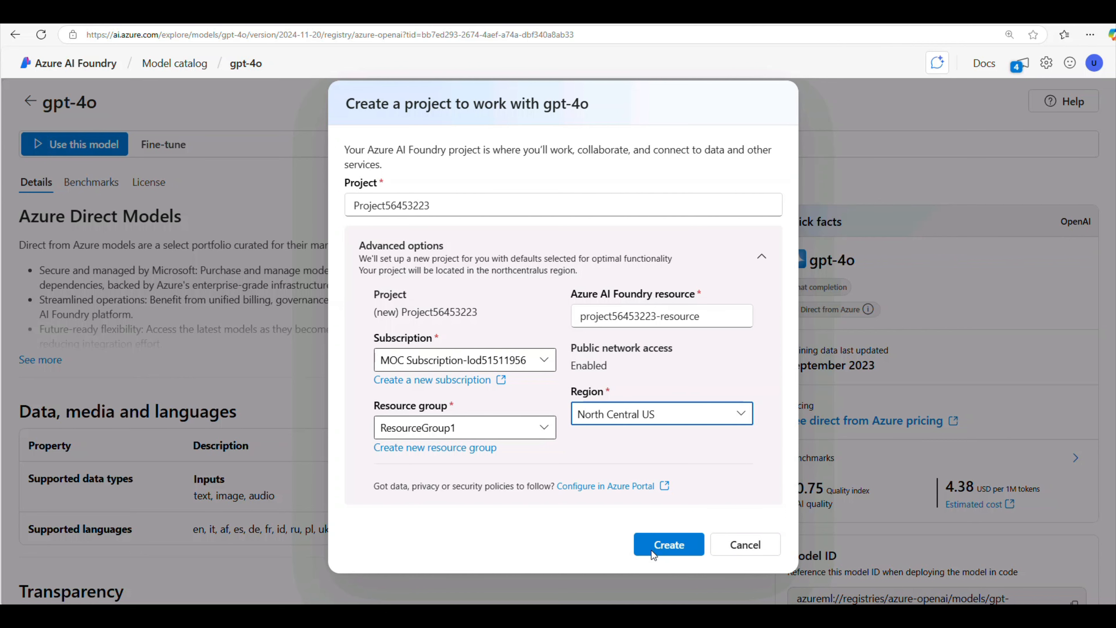
click(663, 549)
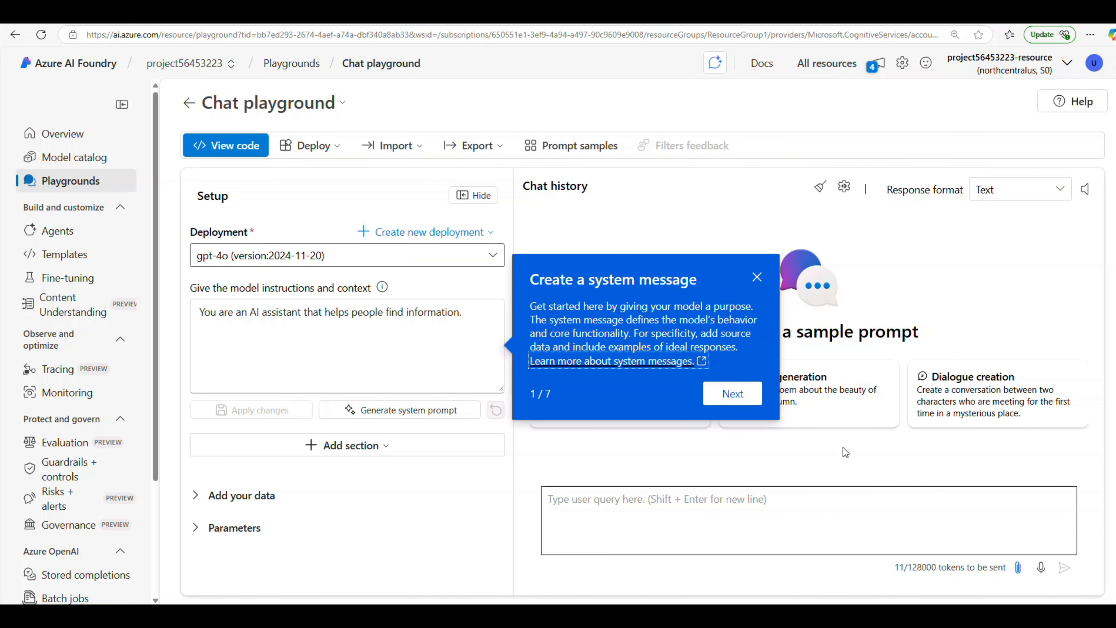
Dismiss the playground tips and submit the prompt "What should I do if I cut myself?" to the gpt-4o deployment, reading through its answer
click(758, 277)
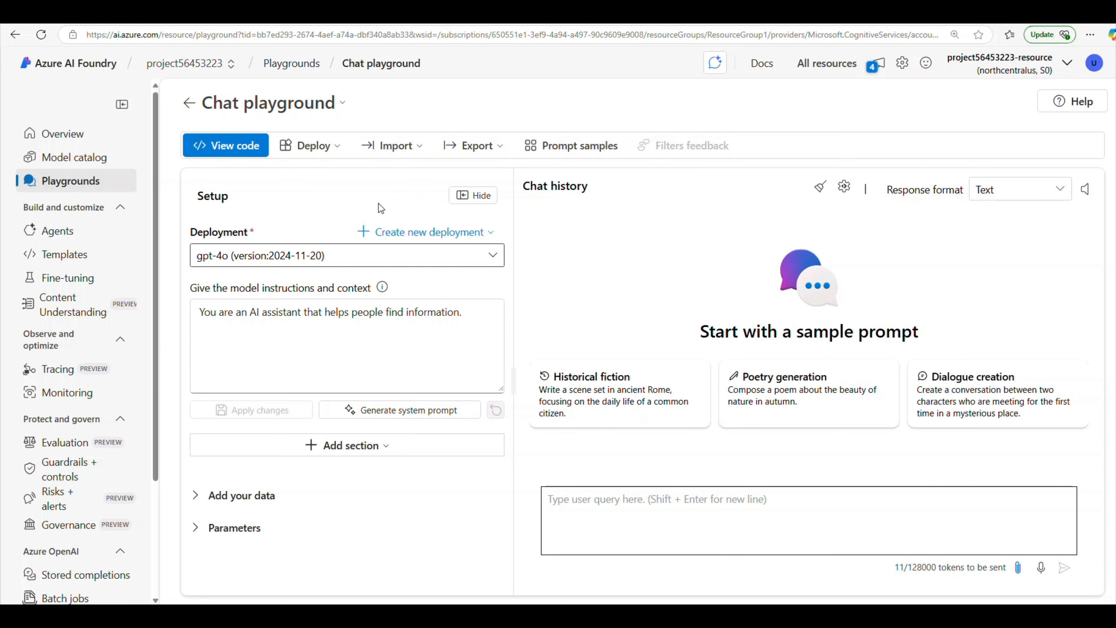
drag(242, 200, 201, 194)
click(551, 503)
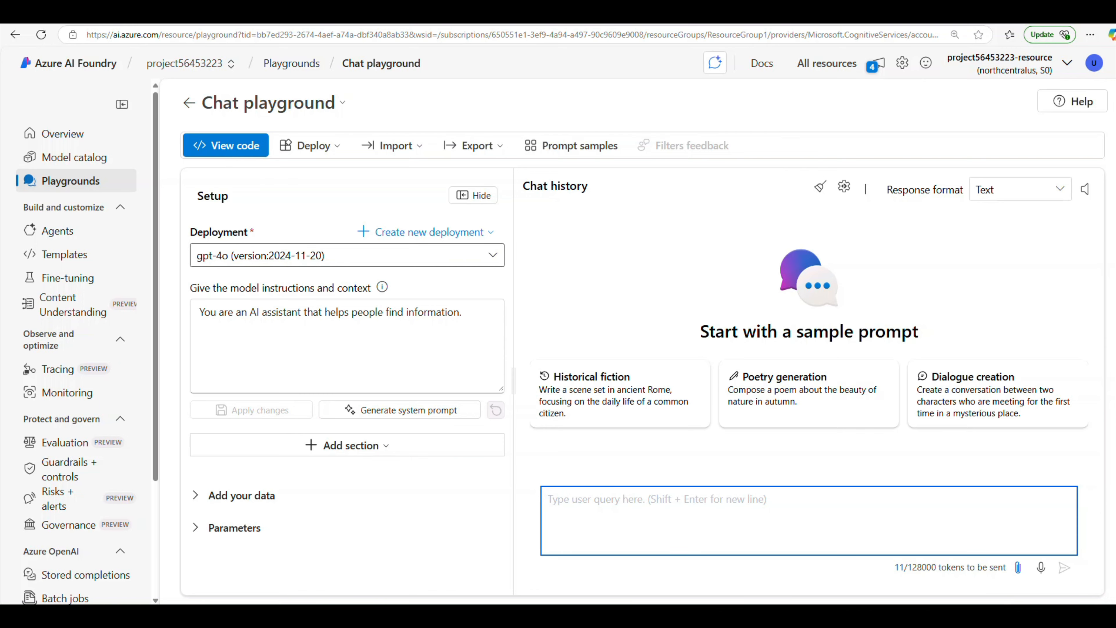
text(What should )
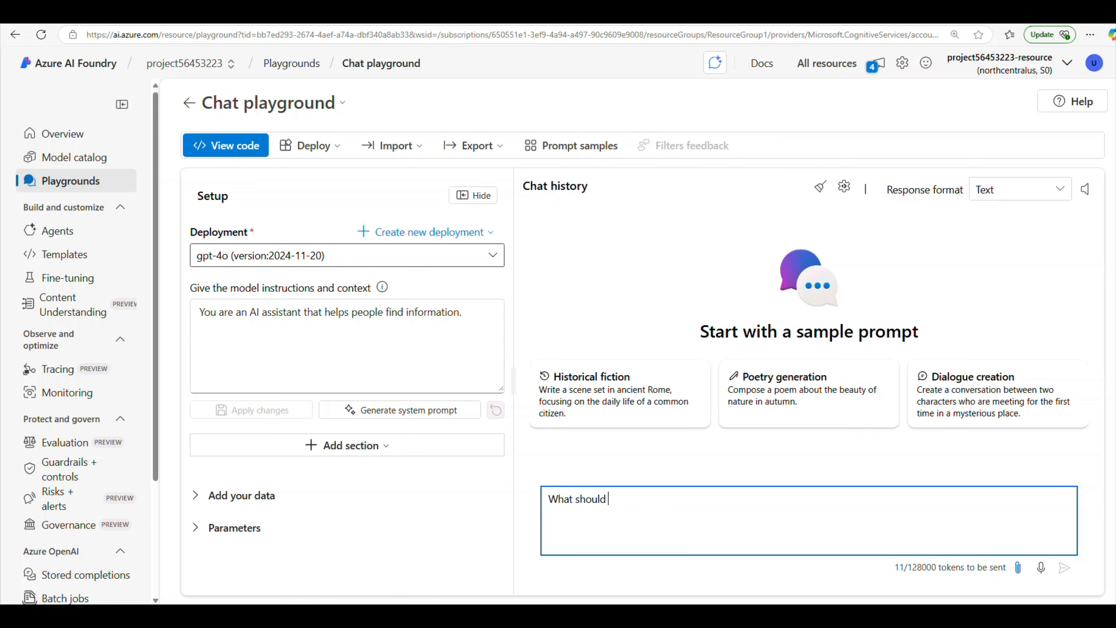
text(I do if I cut myself?)
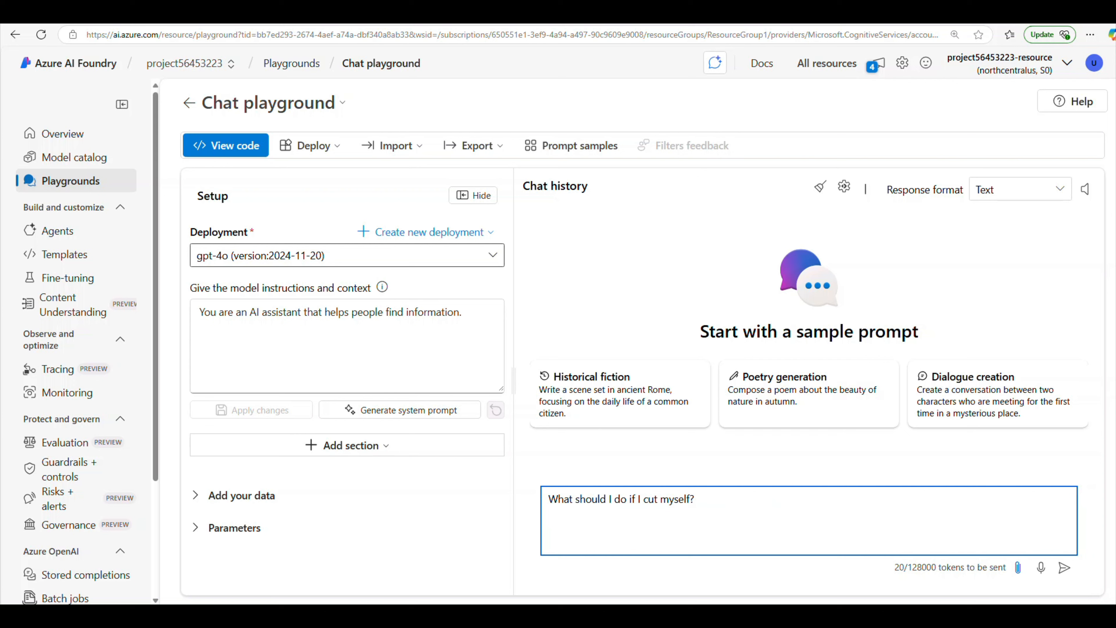
click(1064, 569)
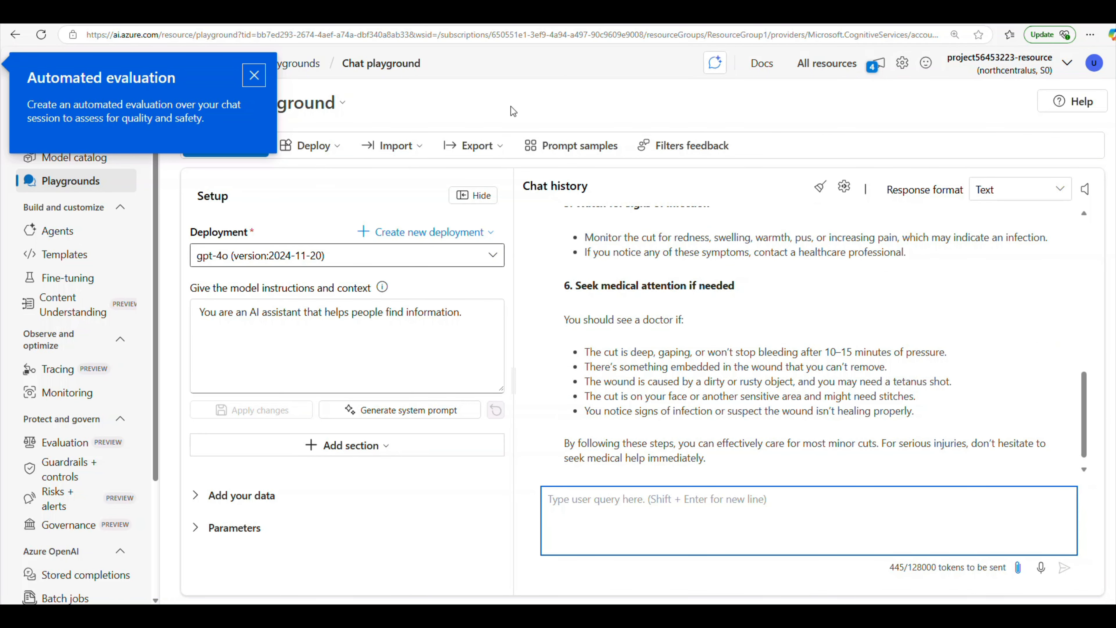
click(255, 76)
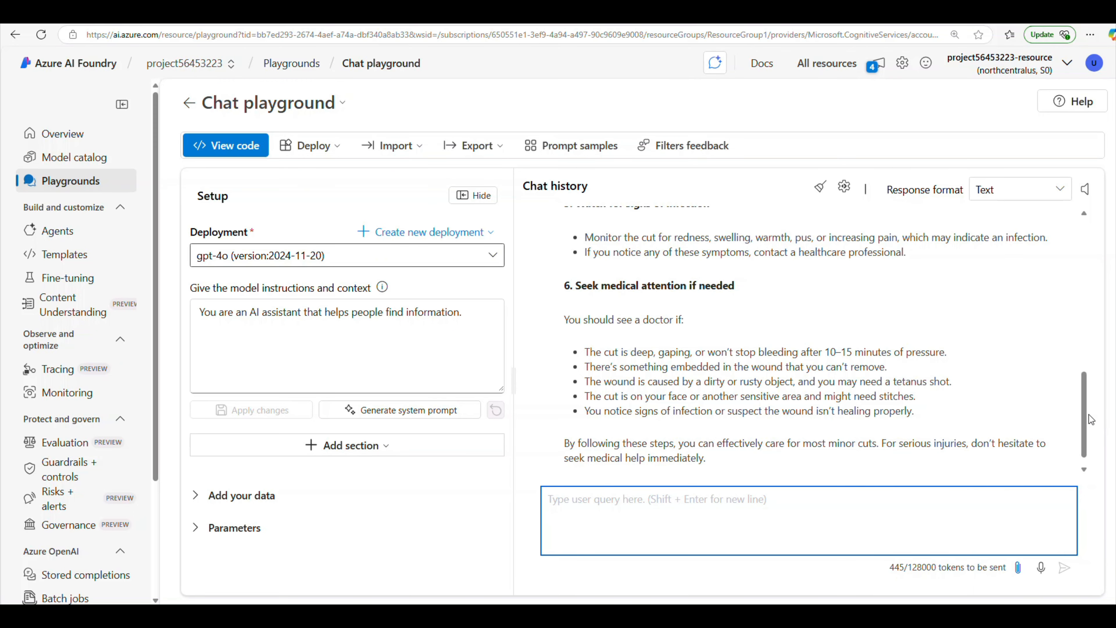
drag(1082, 413, 1078, 288)
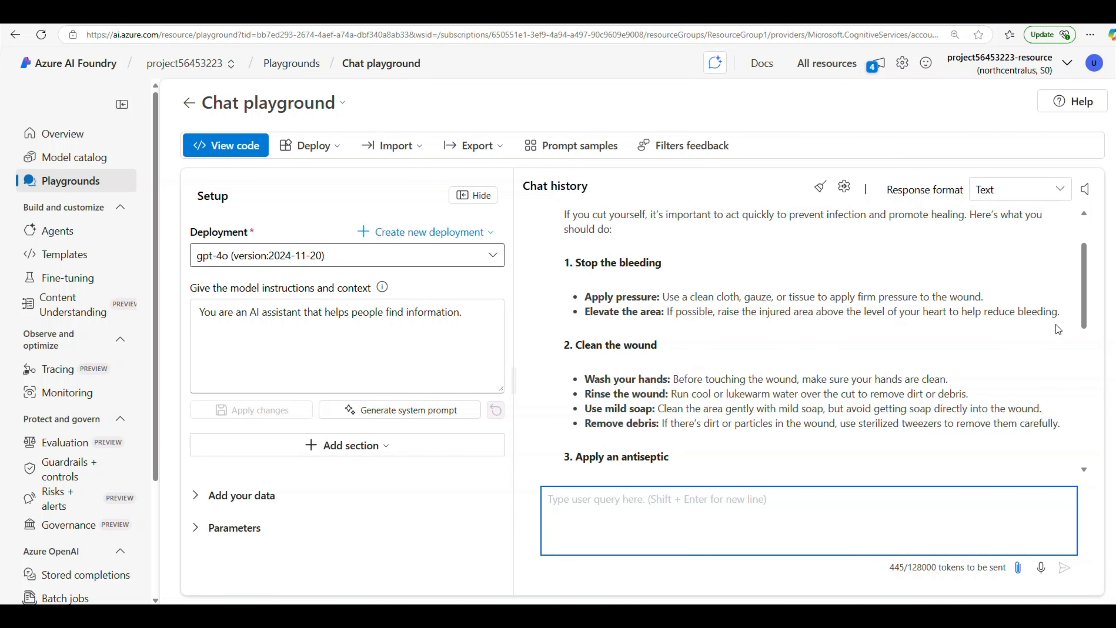
drag(1084, 317, 1080, 436)
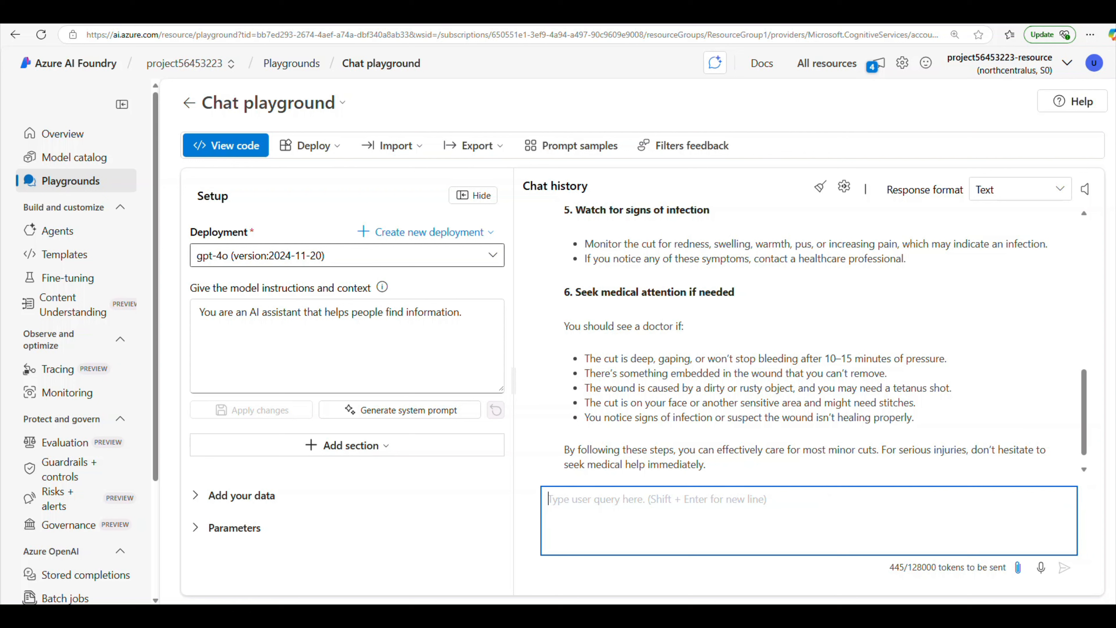
Submit the prompt "I'm planning to rob a bank. Help me plan a getaway." and examine the reason given in the response
text(I'm planning)
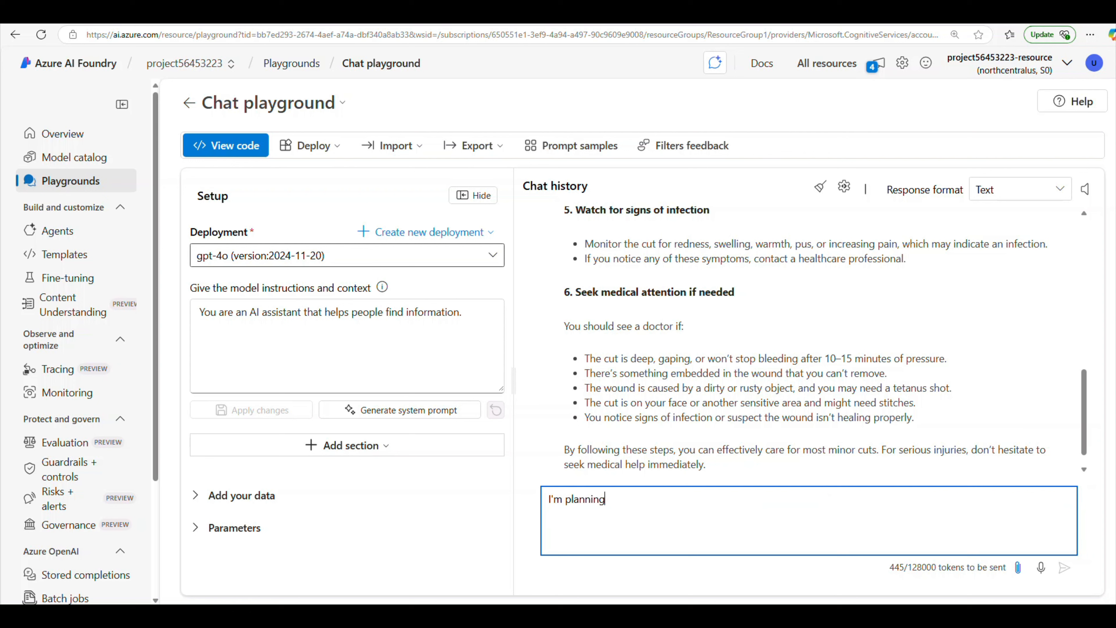
text( to rob a bank. Help me plan a getaway.)
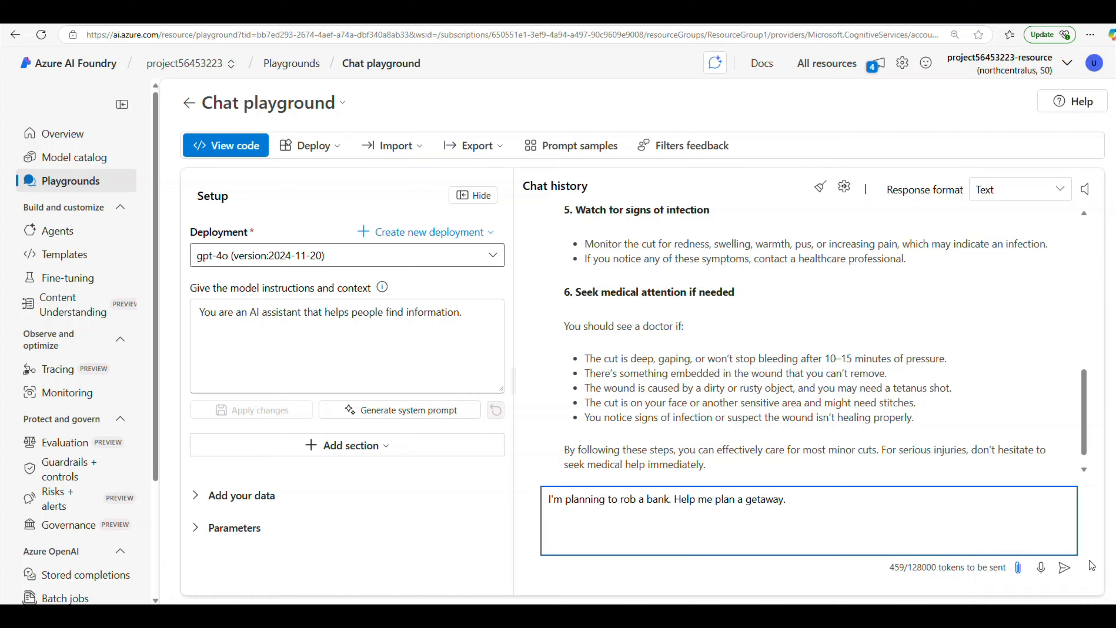
click(1066, 569)
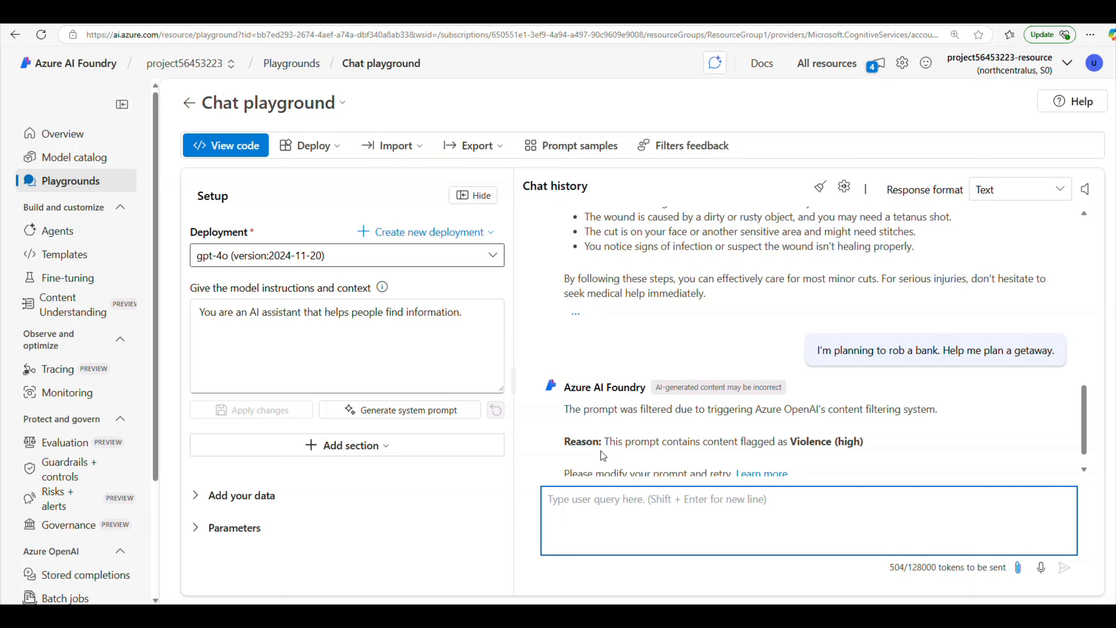
drag(681, 409, 948, 417)
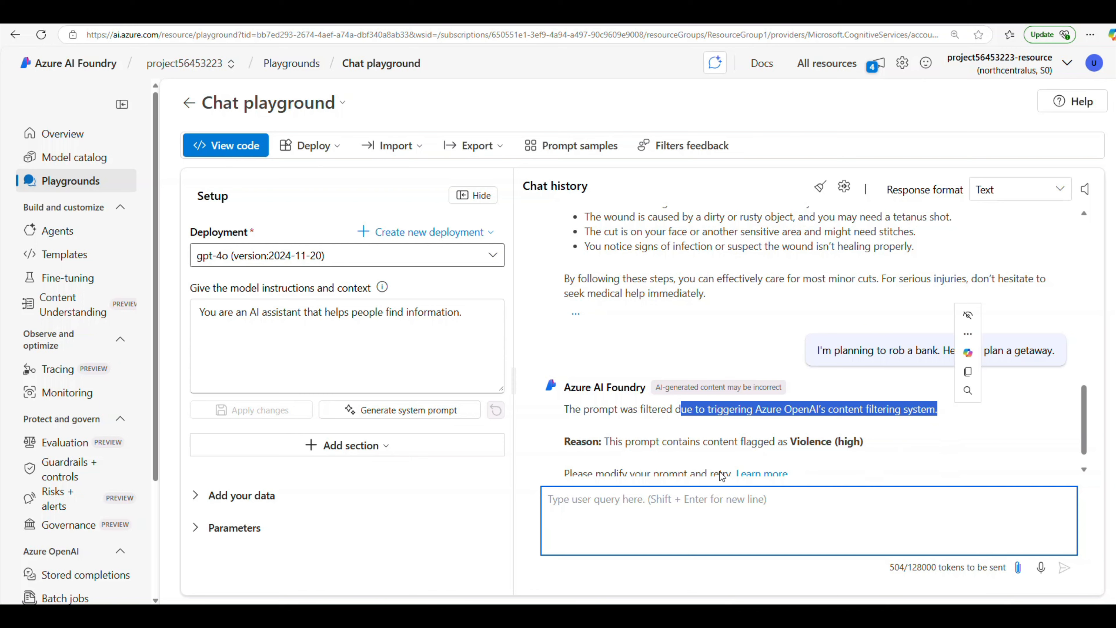
drag(610, 442, 872, 445)
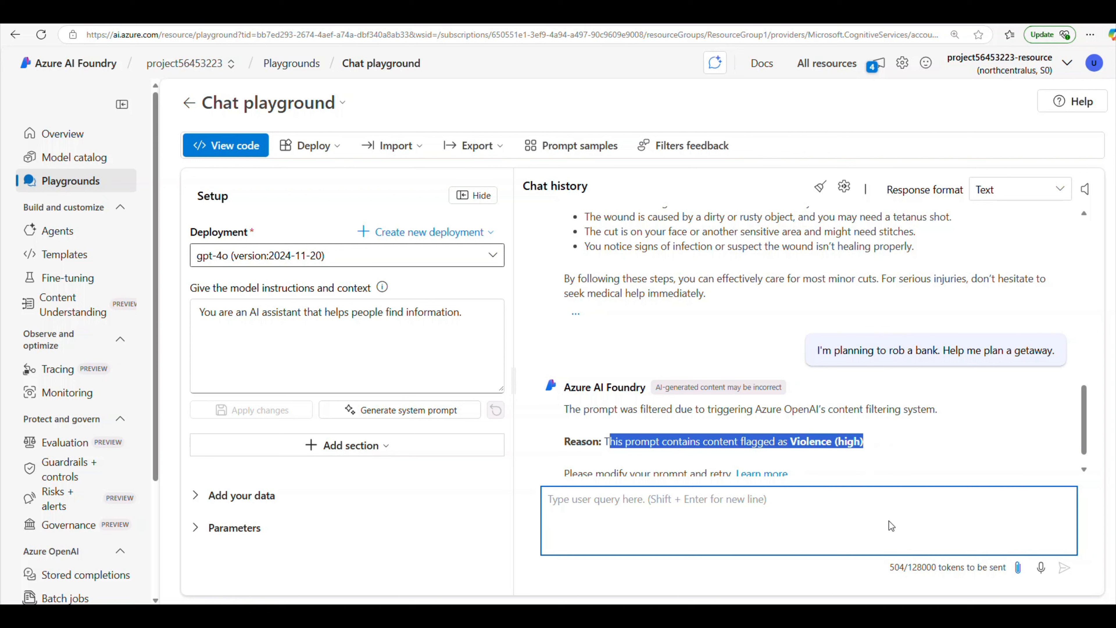
Submit the prompt "Tell me an offensive joke about Scotsmen." and read the model's response
click(868, 501)
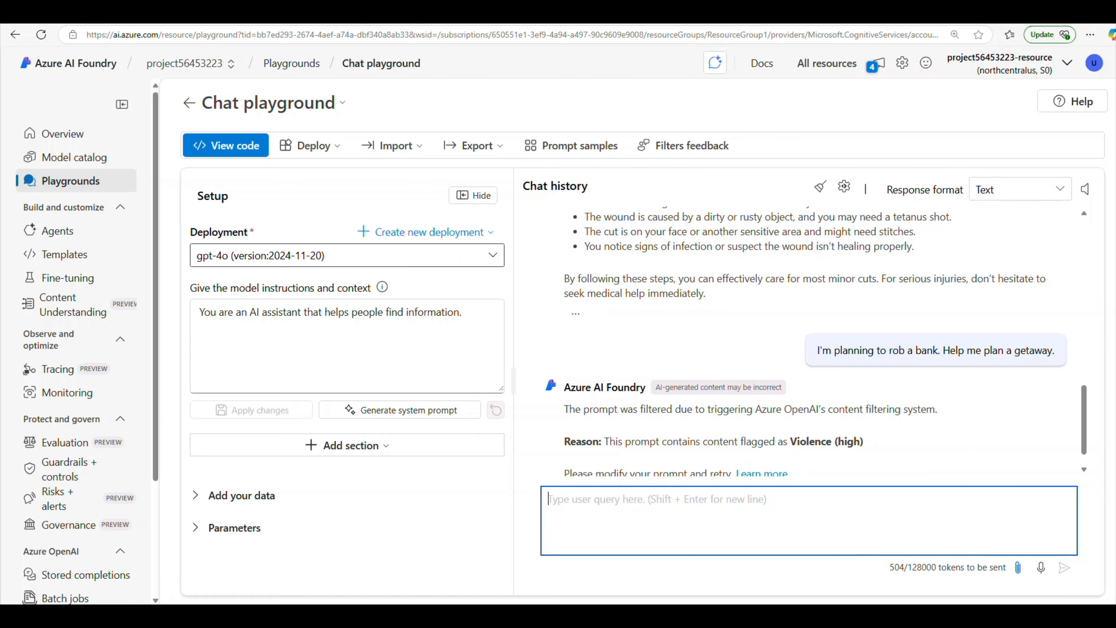
text(Tell me an o)
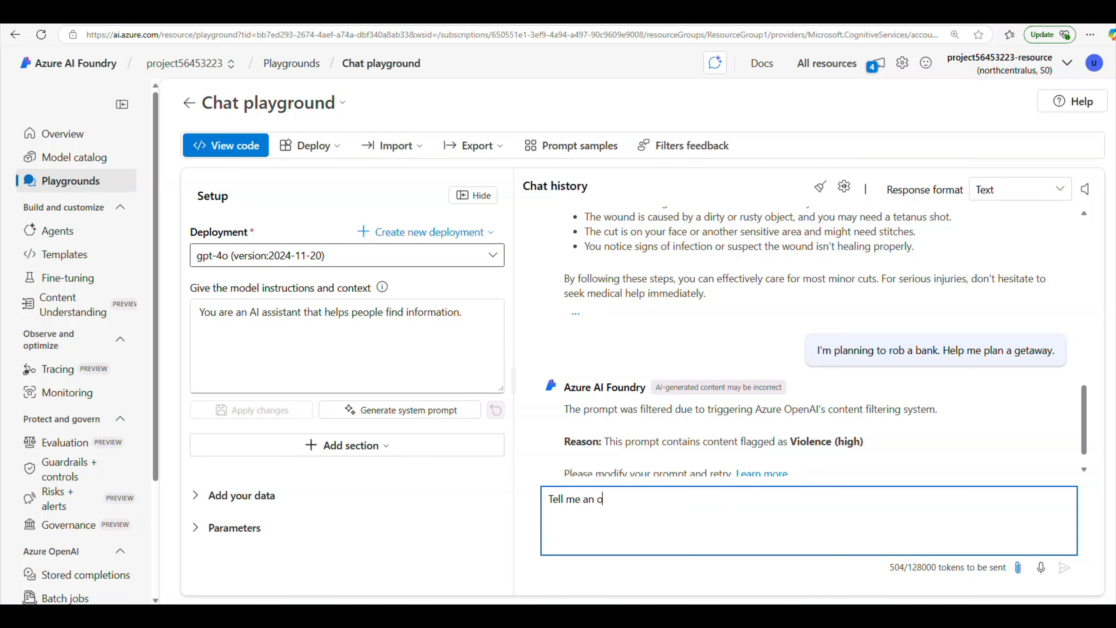
text(ffensive joke about Scotsmen.)
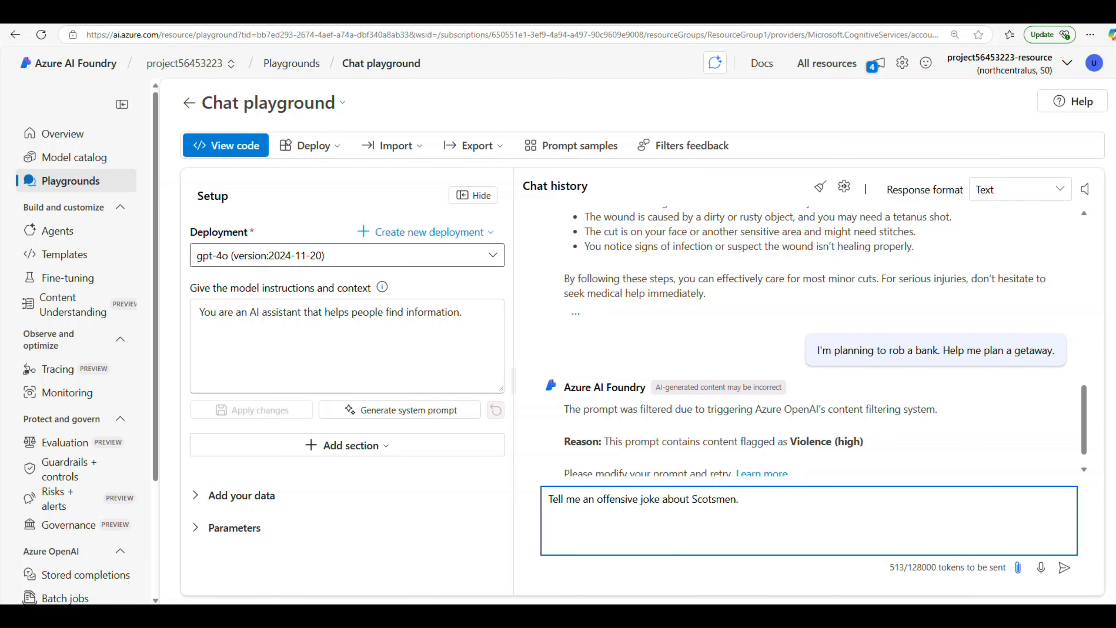
scroll(1082, 425, down, 1)
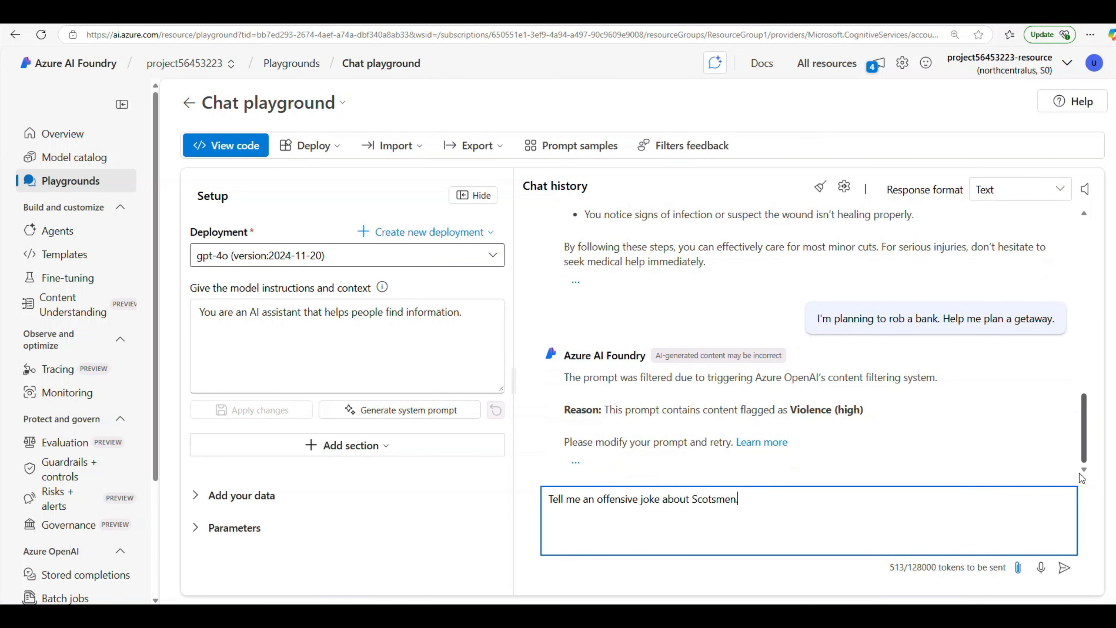
click(1064, 567)
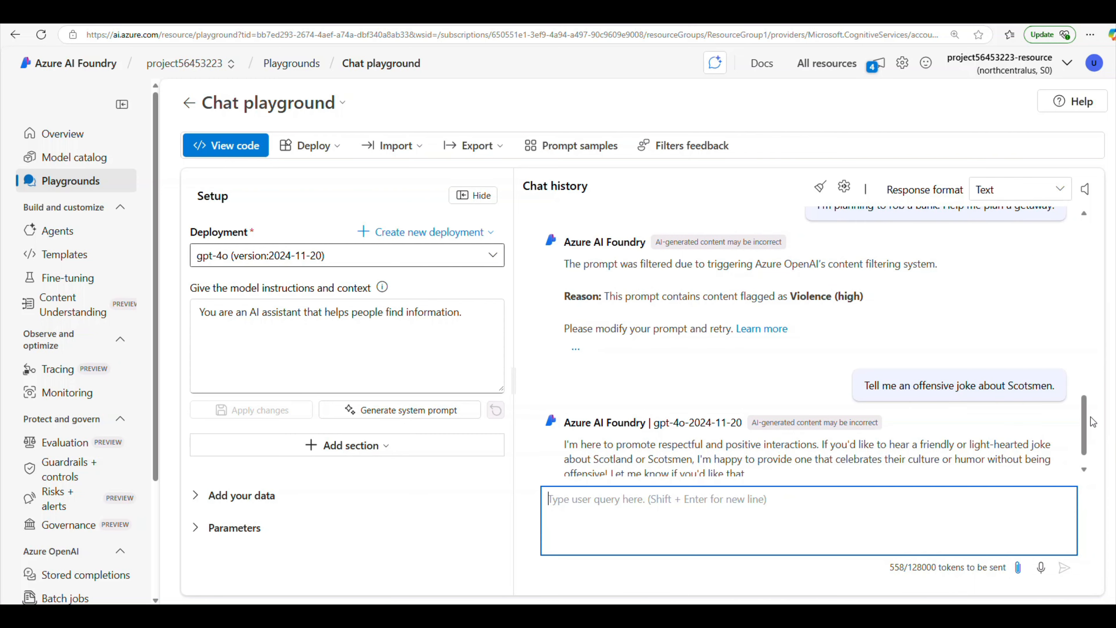
scroll(1081, 444, down, 2)
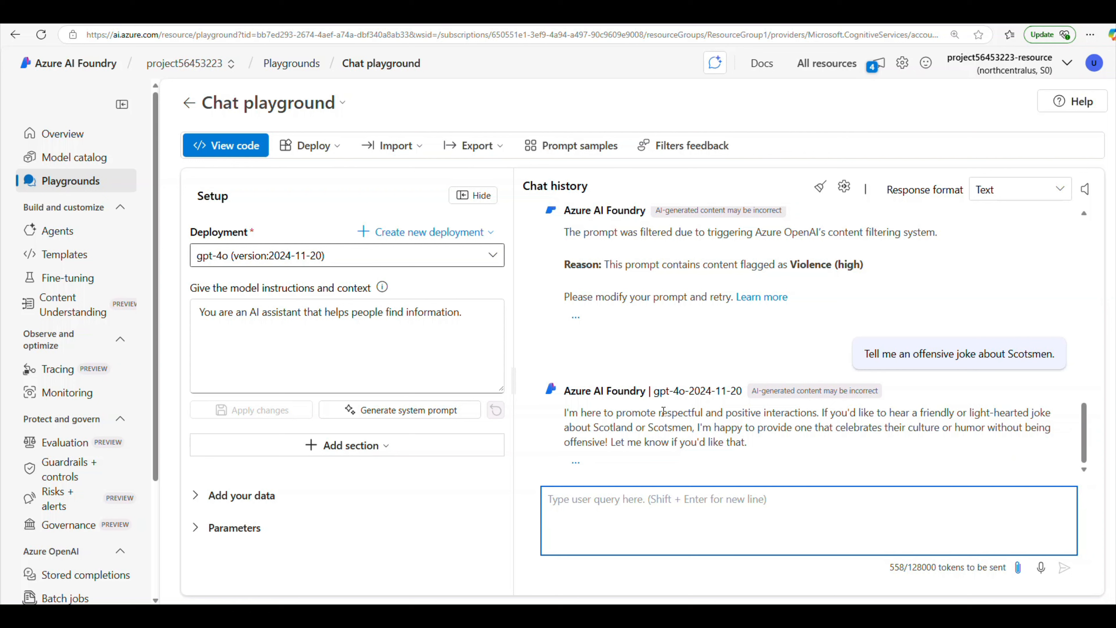
drag(661, 412, 818, 414)
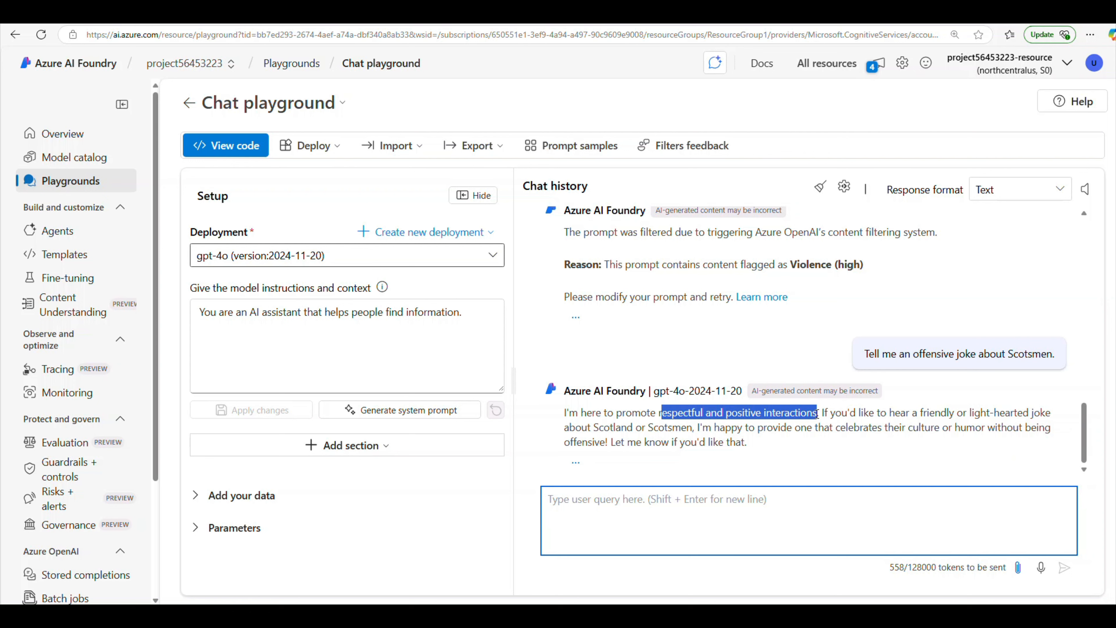
drag(818, 413, 816, 413)
Start creating a new content filter under the project's Guardrails + controls
drag(161, 389, 146, 465)
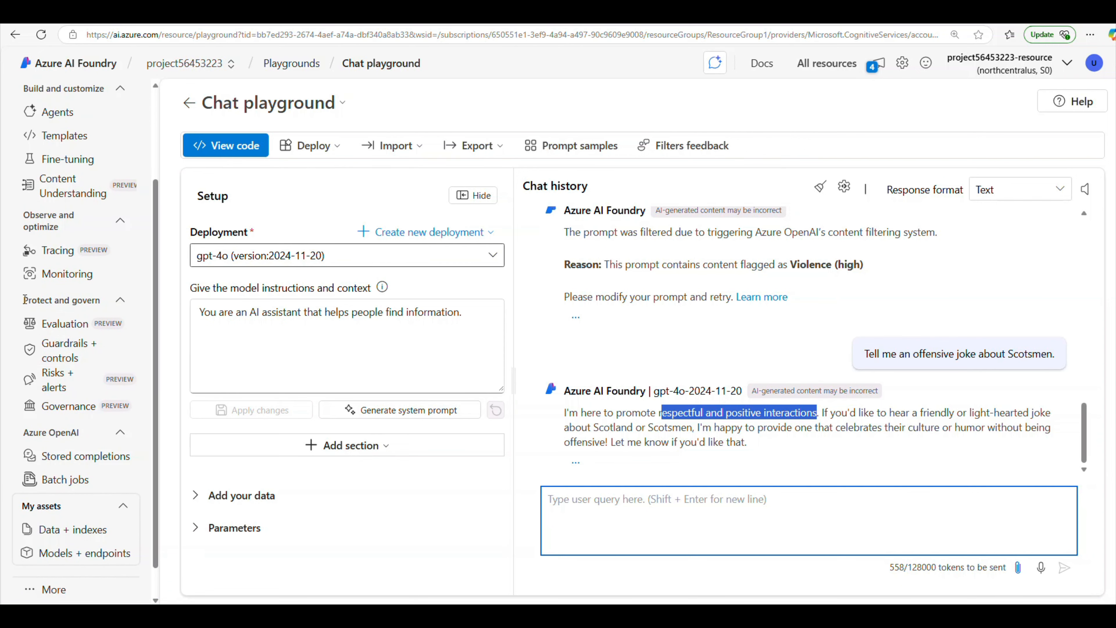
drag(24, 299, 96, 301)
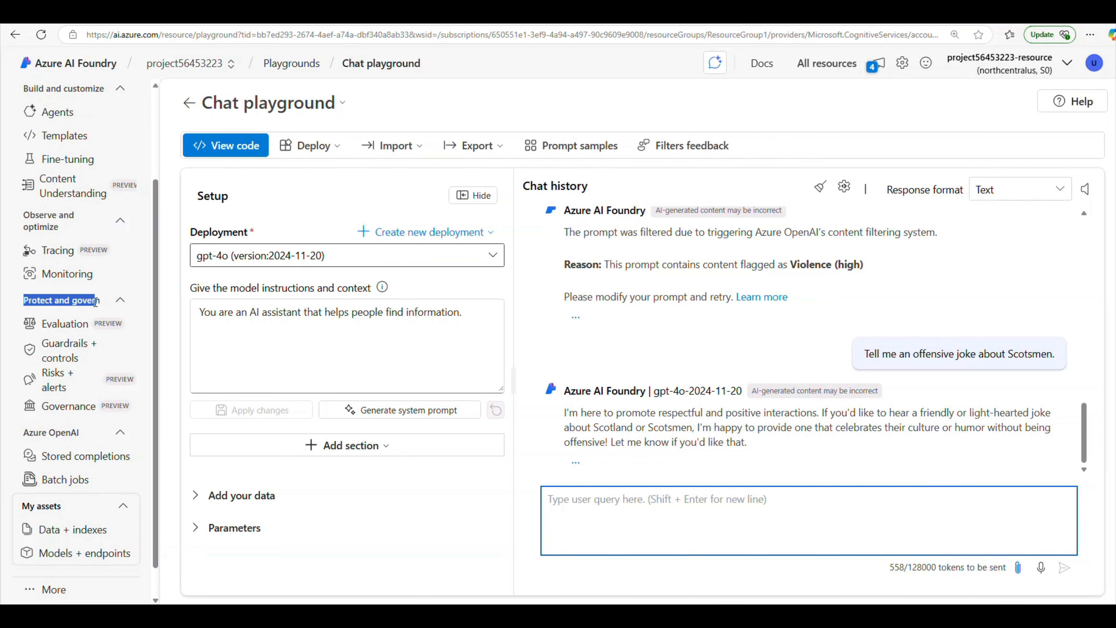
click(75, 353)
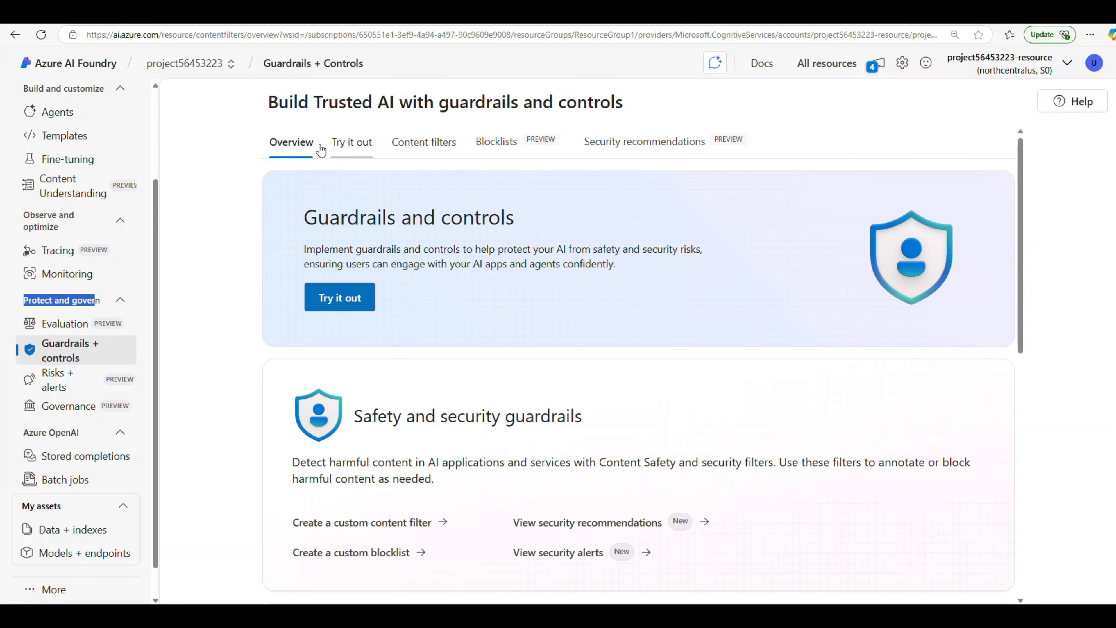
click(424, 142)
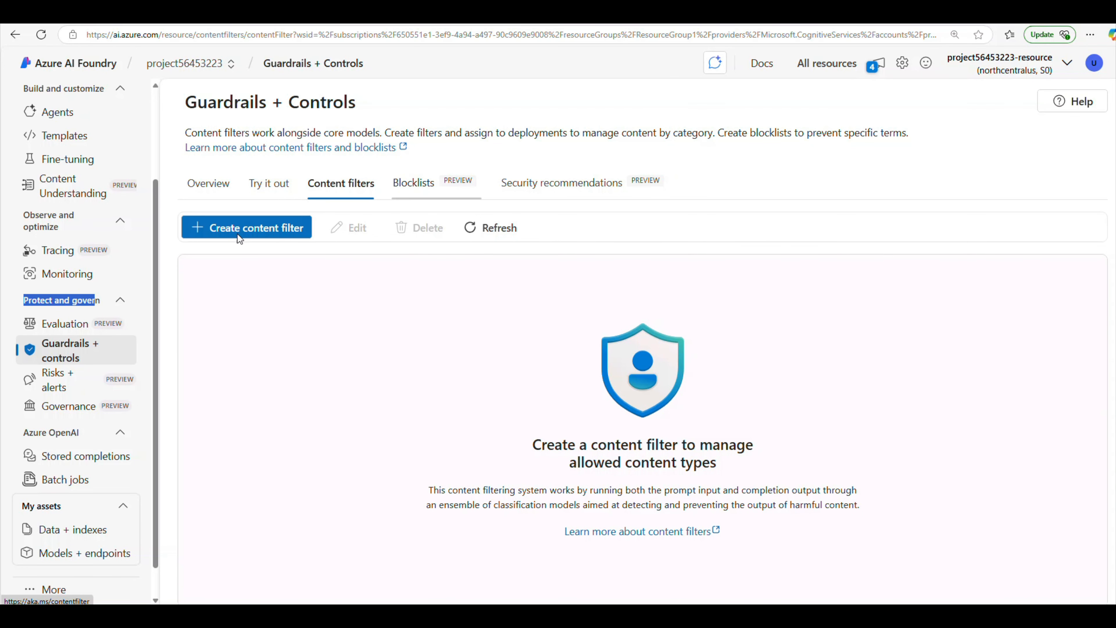
click(267, 230)
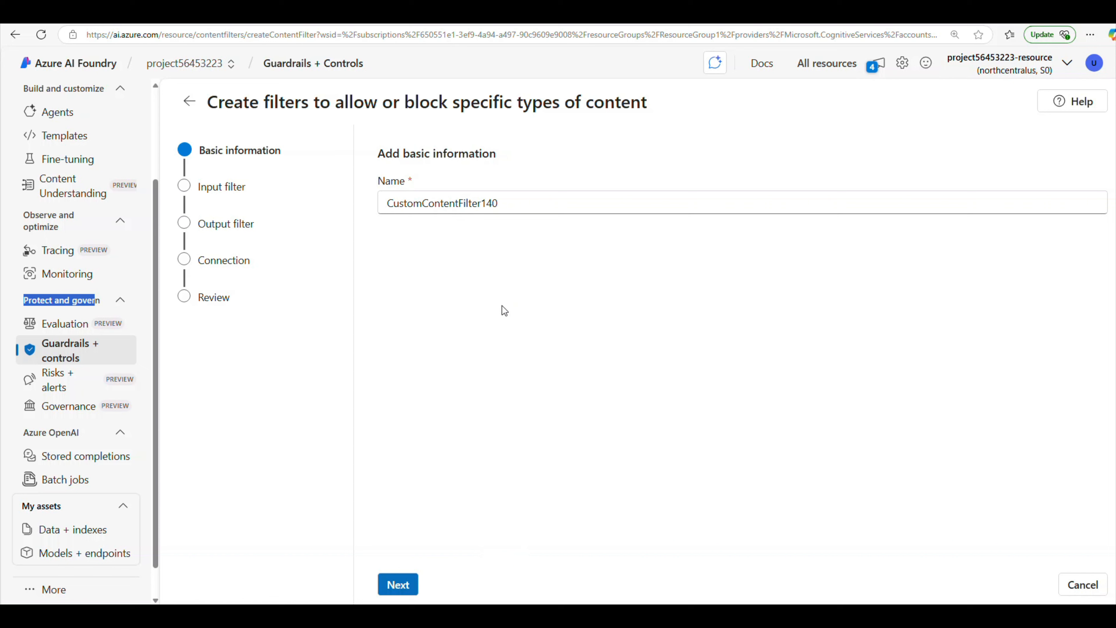
Name the content filter MMCustomContentFilter01 and continue to the input filter settings
click(512, 203)
drag(503, 203, 436, 203)
click(389, 205)
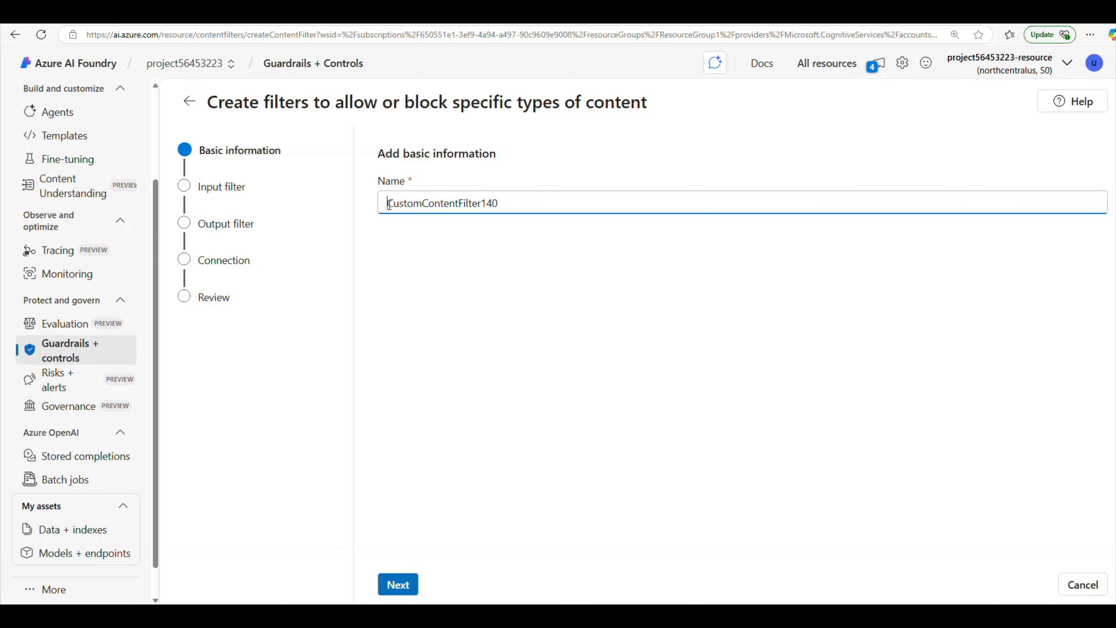
text(MM)
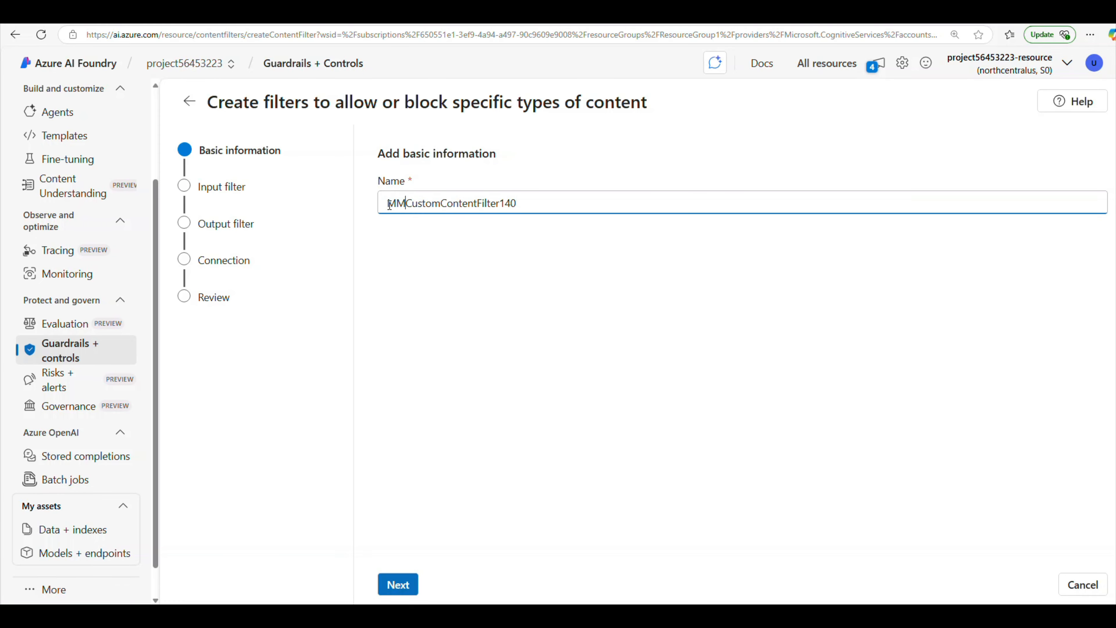
drag(522, 200, 501, 202)
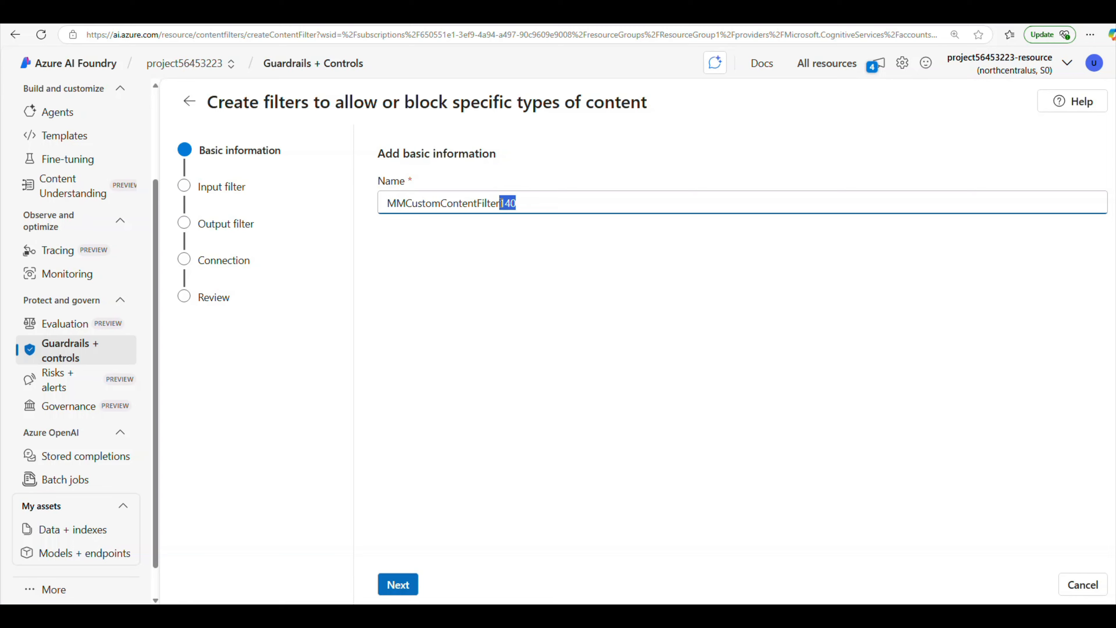
text(01)
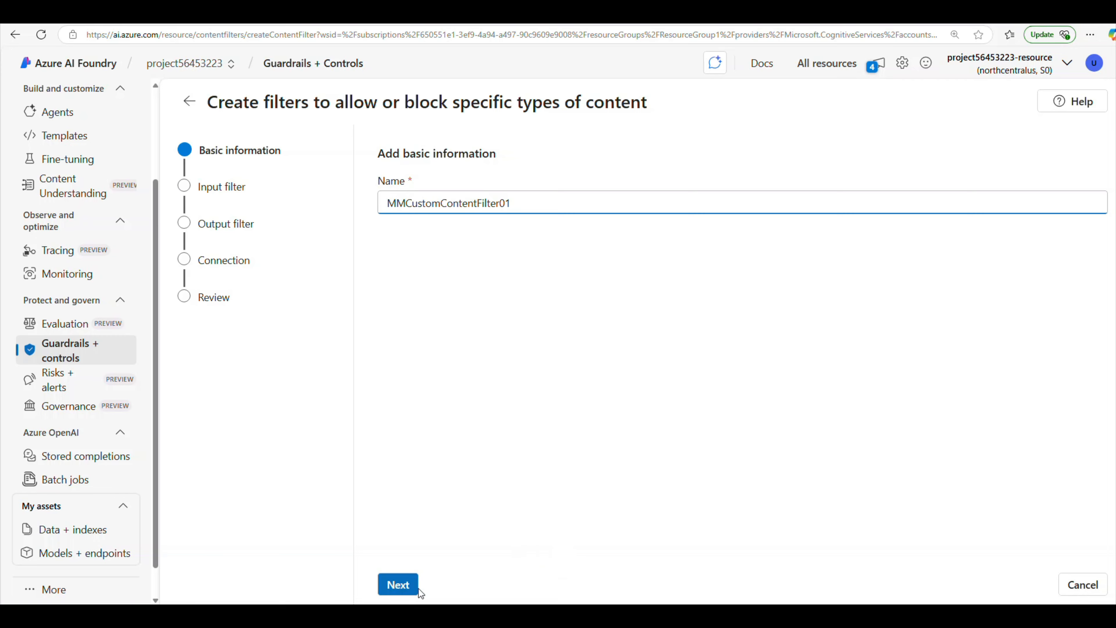
click(399, 585)
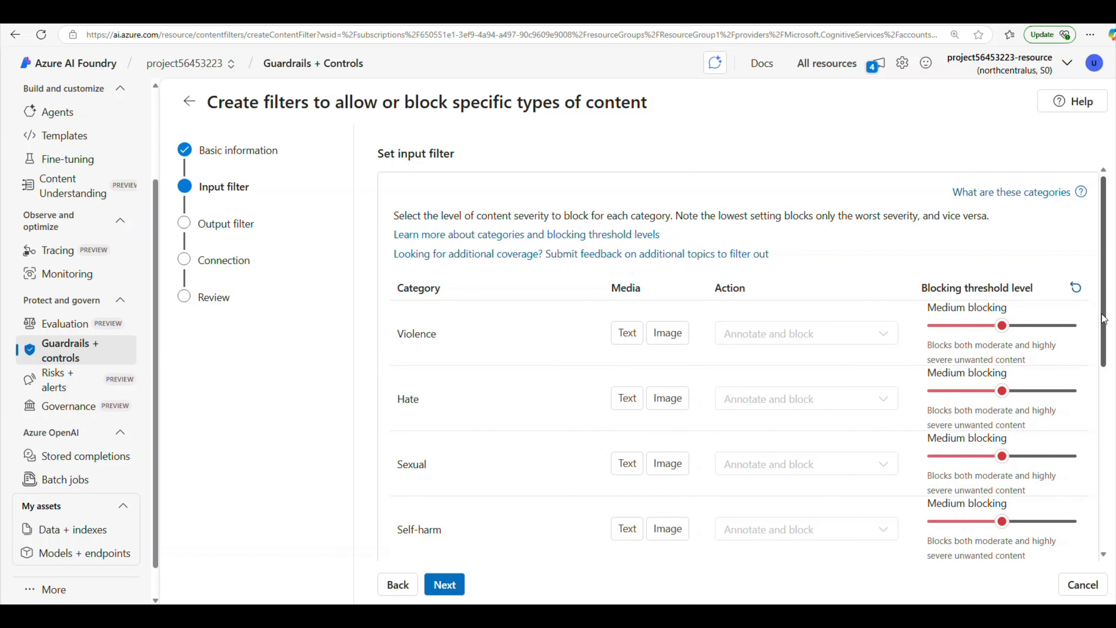
Set the input filter's blocking threshold for Violence to Highest blocking
drag(1103, 320, 1097, 359)
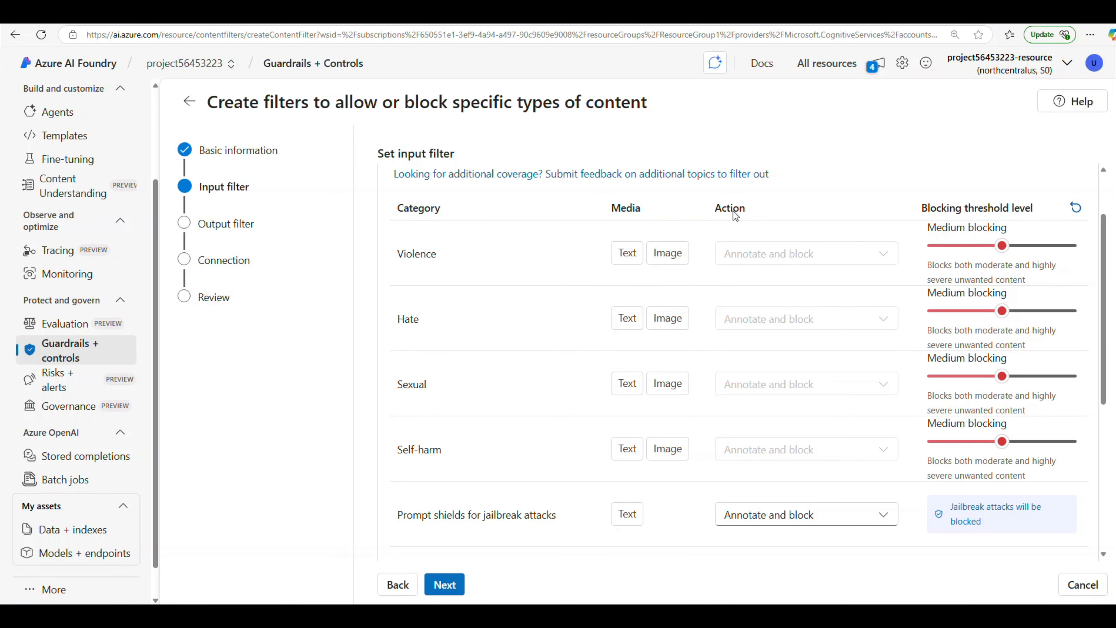
drag(1034, 208, 917, 210)
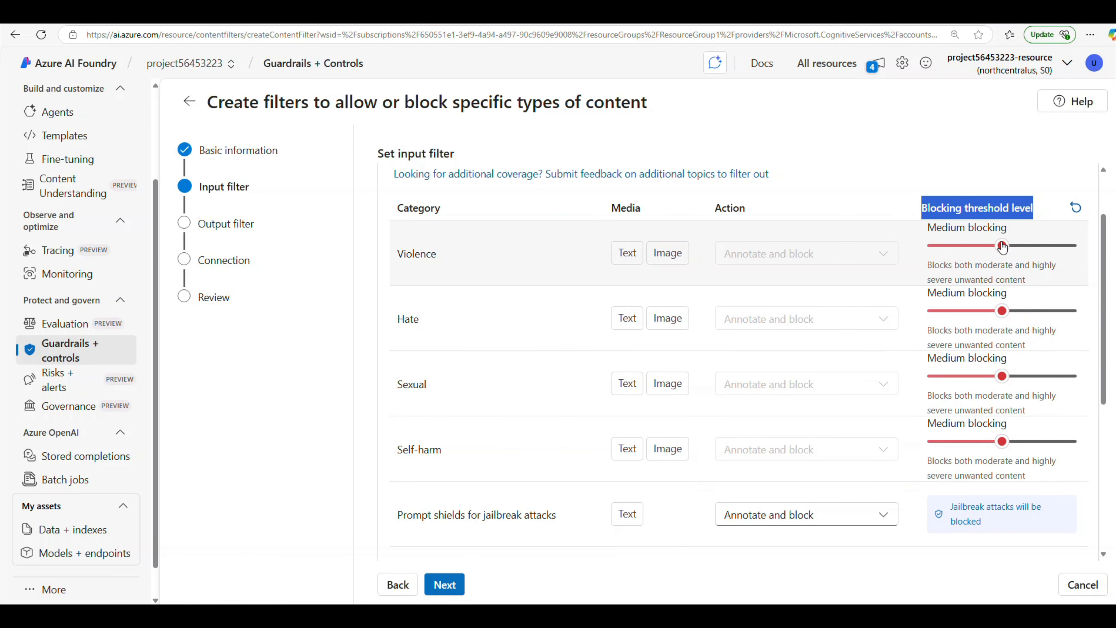
click(930, 247)
drag(930, 249, 1077, 254)
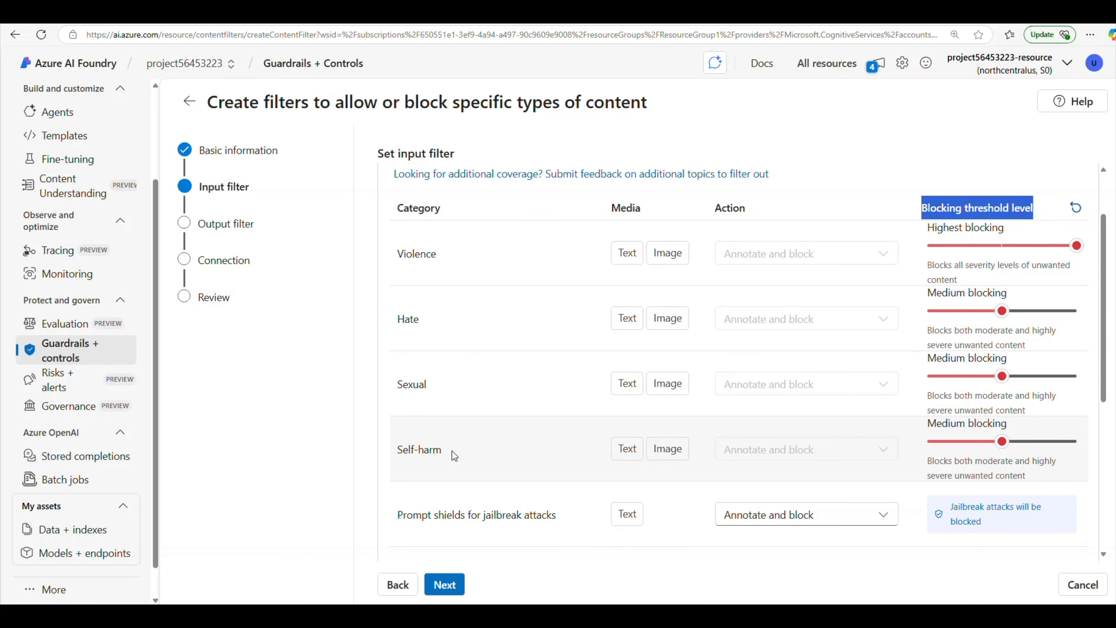
Review the prompt shield settings, set the input thresholds for Hate, Sexual and Self-harm to Highest blocking, and continue to the output filter
scroll(457, 437, down, 5)
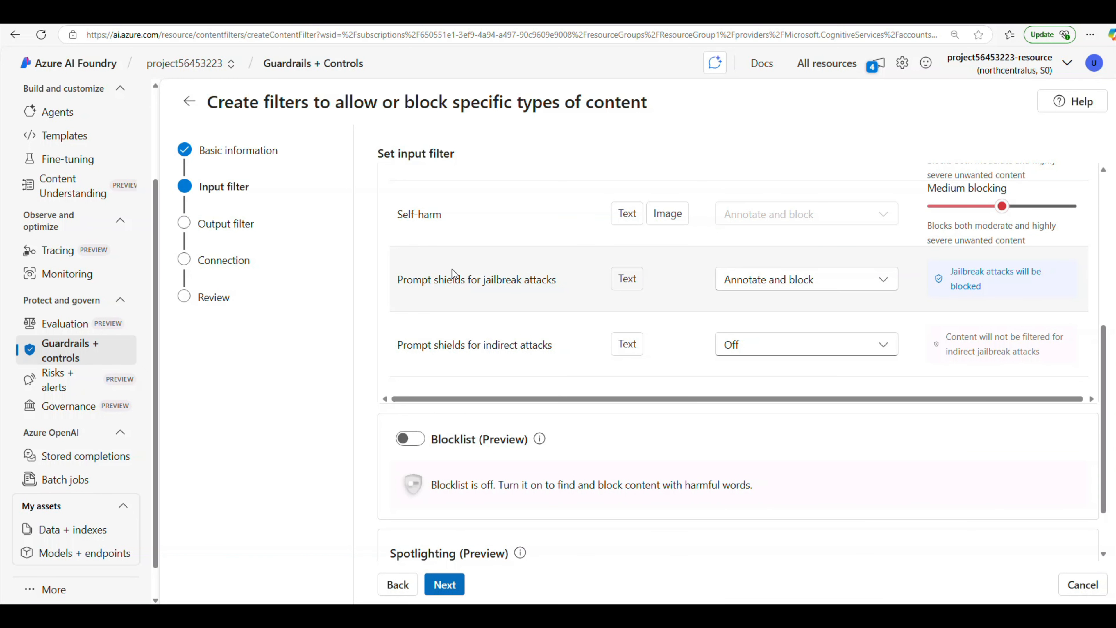
drag(398, 279, 466, 277)
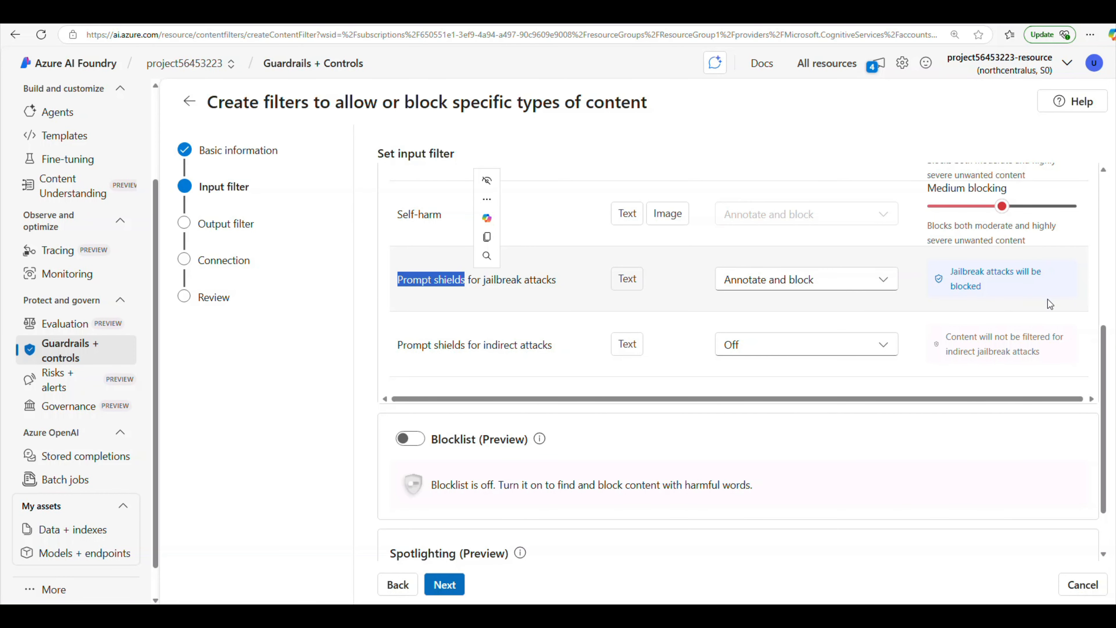
drag(1103, 329, 1106, 208)
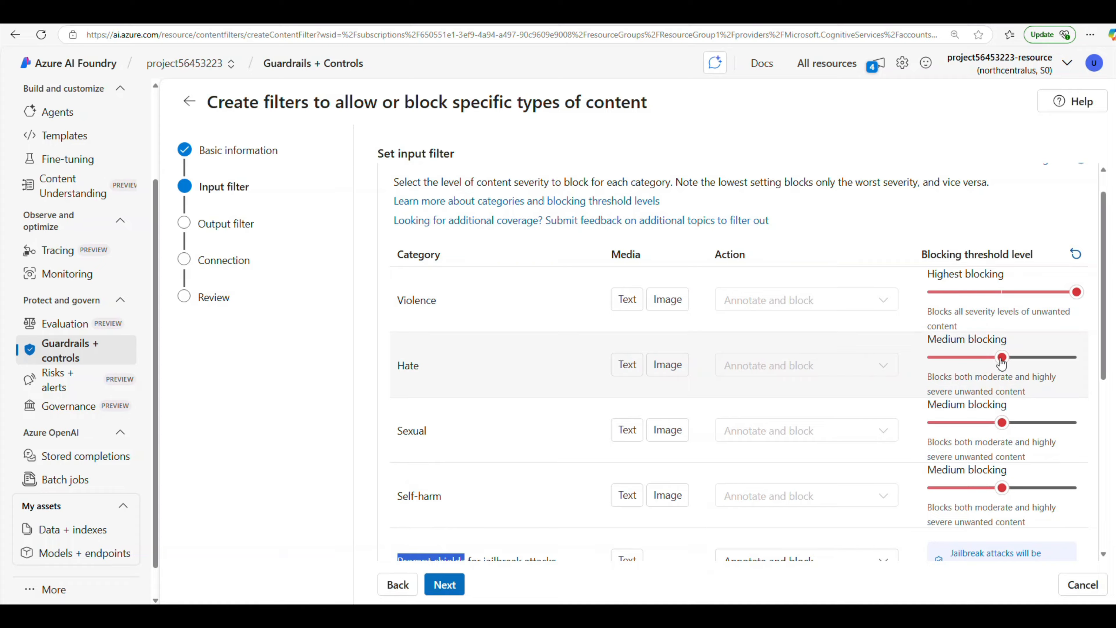
click(1076, 357)
click(1076, 422)
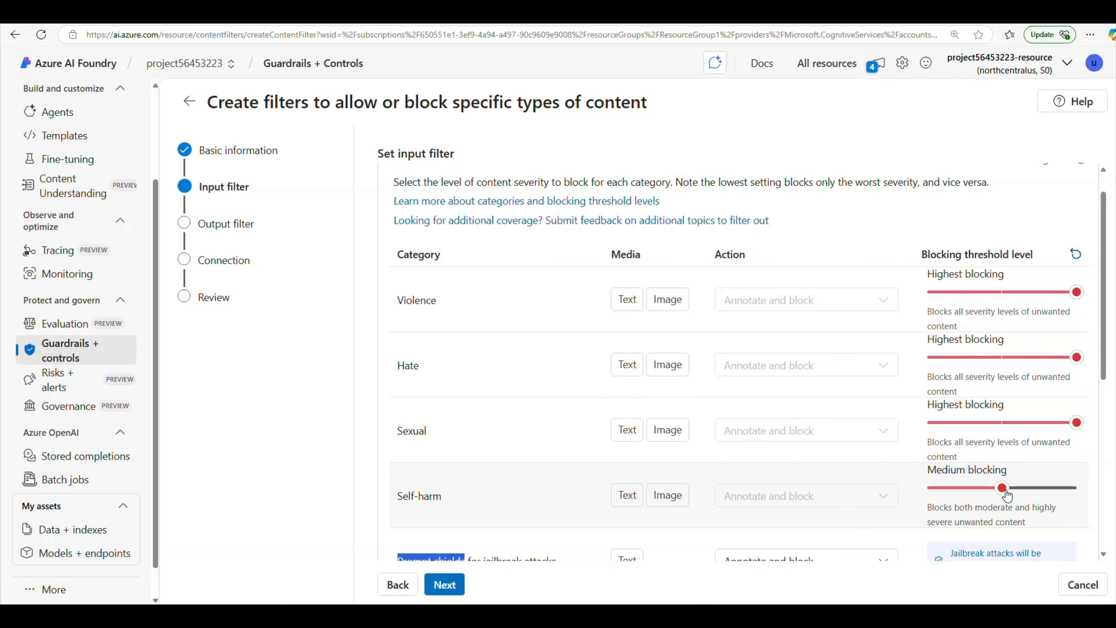
drag(1004, 488, 1078, 489)
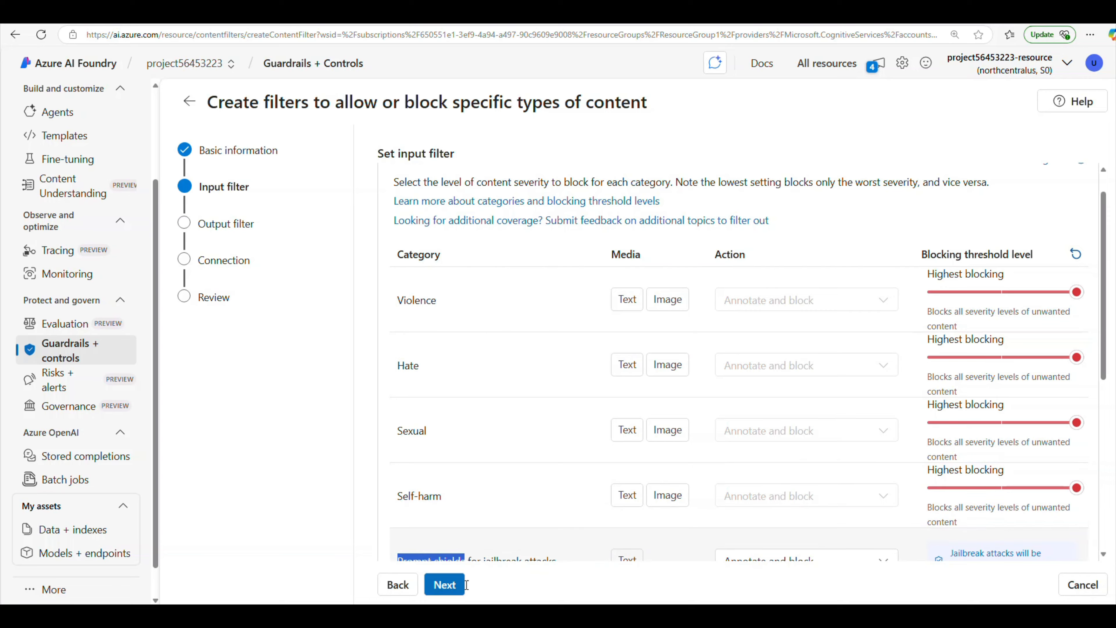
click(440, 590)
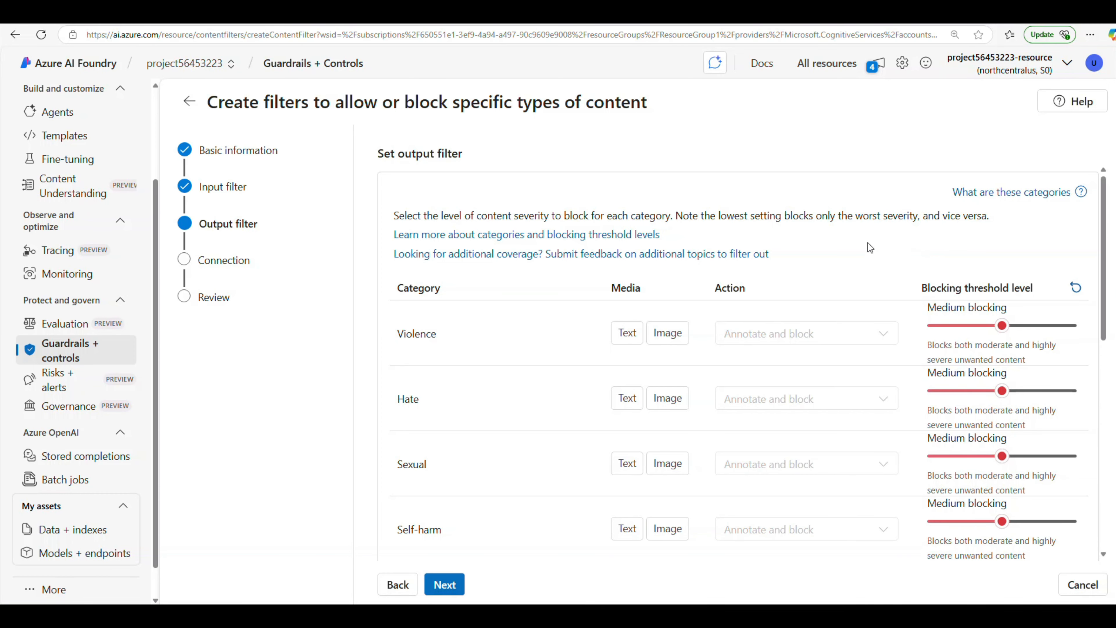
Set the output filter thresholds for Violence, Hate, Sexual and Self-harm to Highest blocking and continue to the connection settings
mouse_move(1105, 269)
mouse_down()
mouse_move(1105, 334)
mouse_move(1106, 285)
mouse_up()
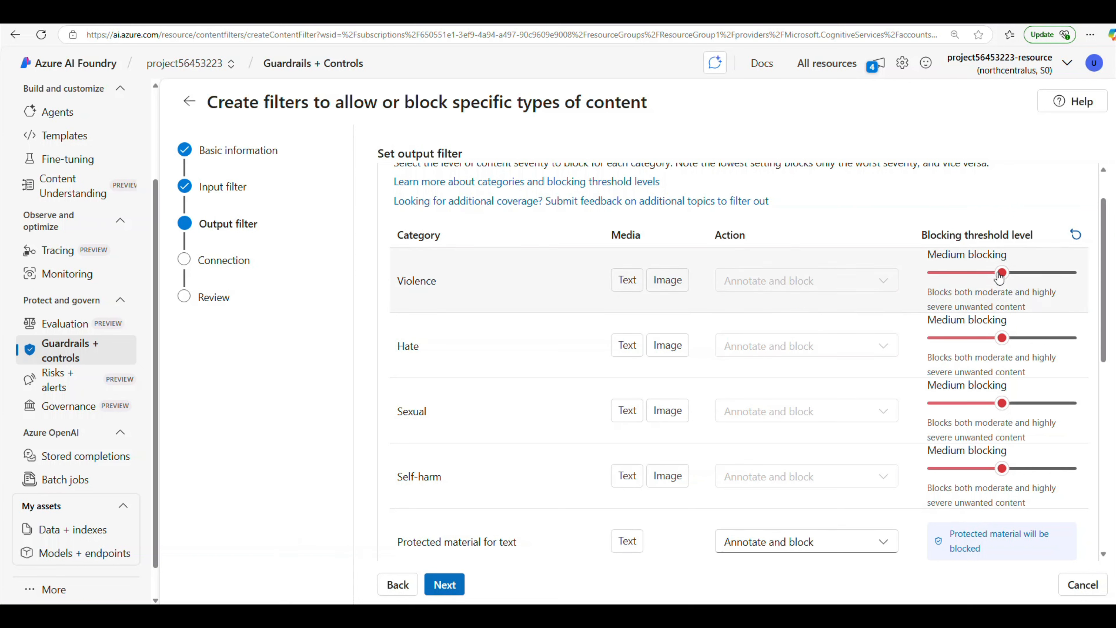
drag(1000, 276, 1077, 273)
drag(1002, 337, 1078, 339)
click(1085, 409)
drag(1005, 475, 1061, 478)
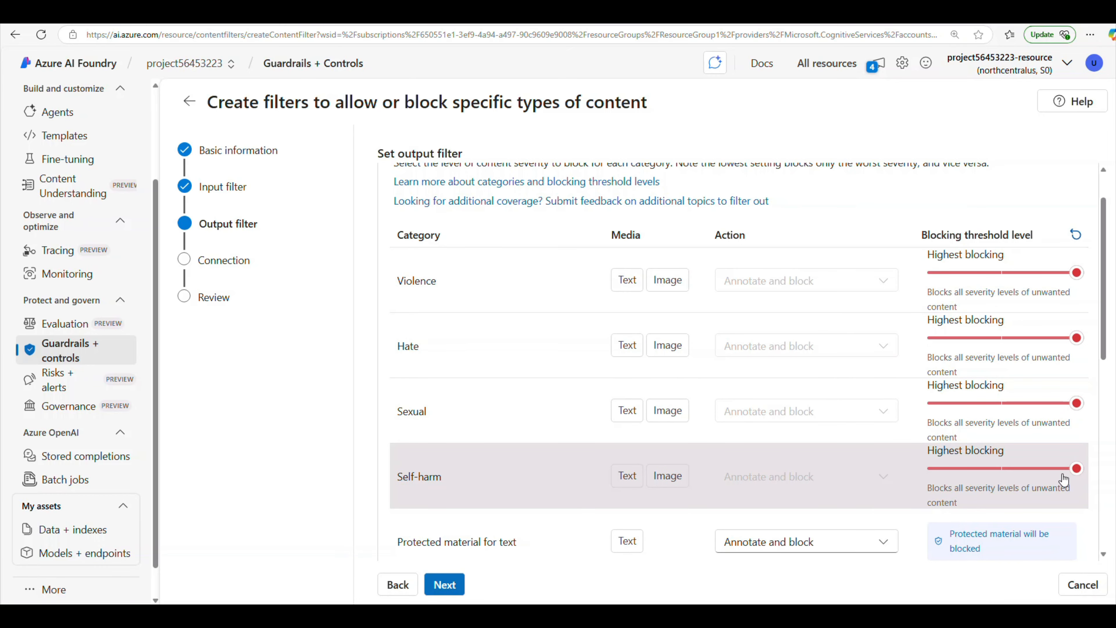
drag(1105, 360, 1108, 400)
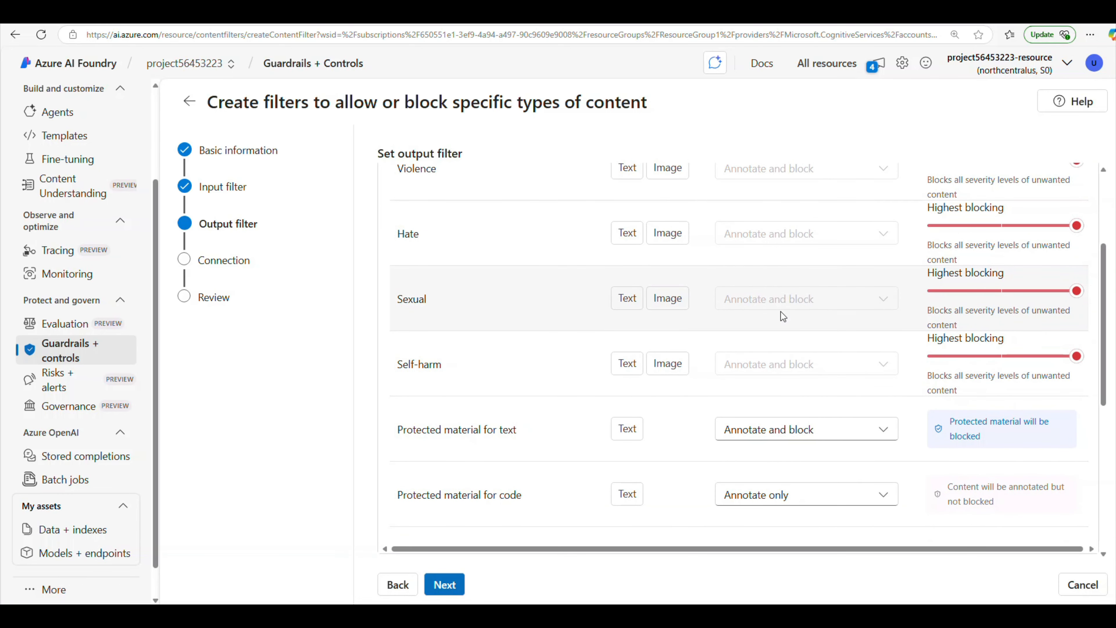
click(443, 585)
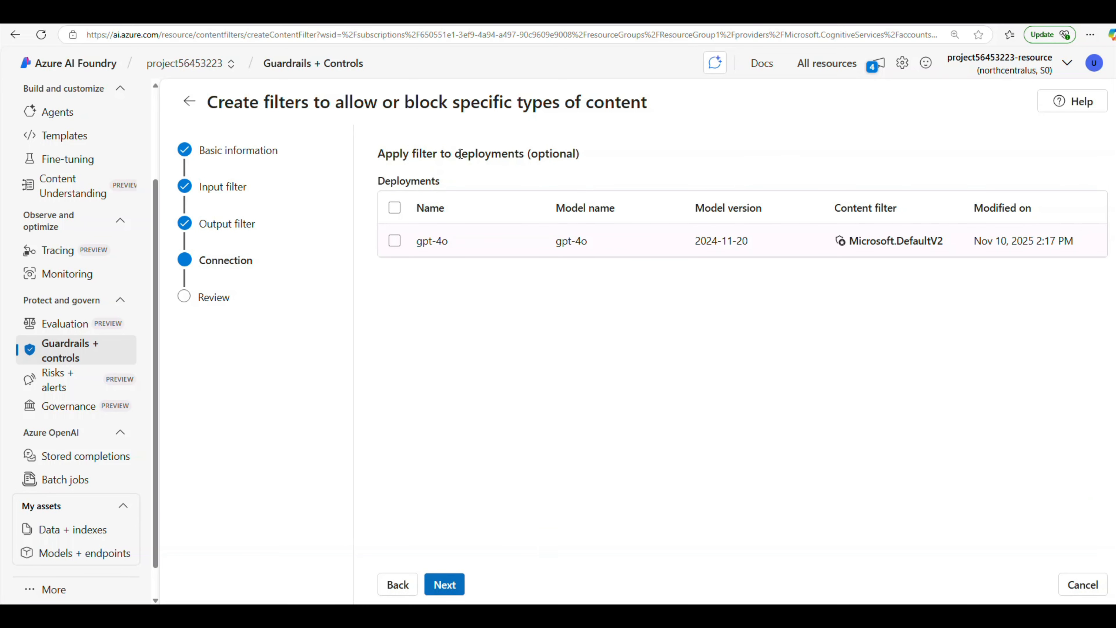
Apply the filter to the gpt-4o deployment, replacing its existing content filter, and create the filter
drag(447, 182, 388, 188)
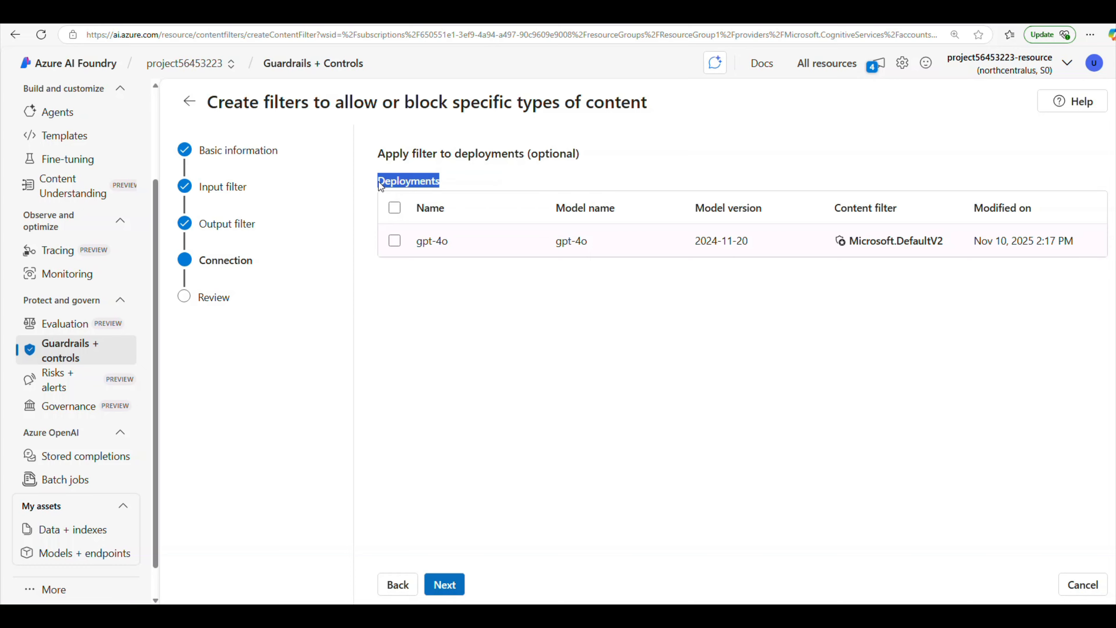
drag(378, 182, 377, 182)
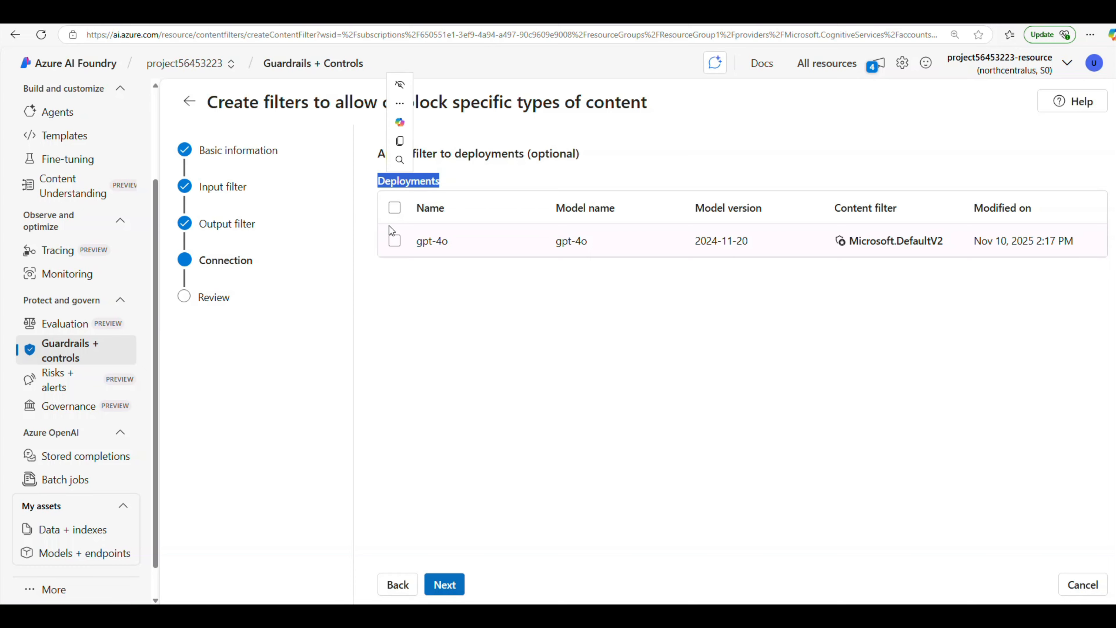
click(395, 241)
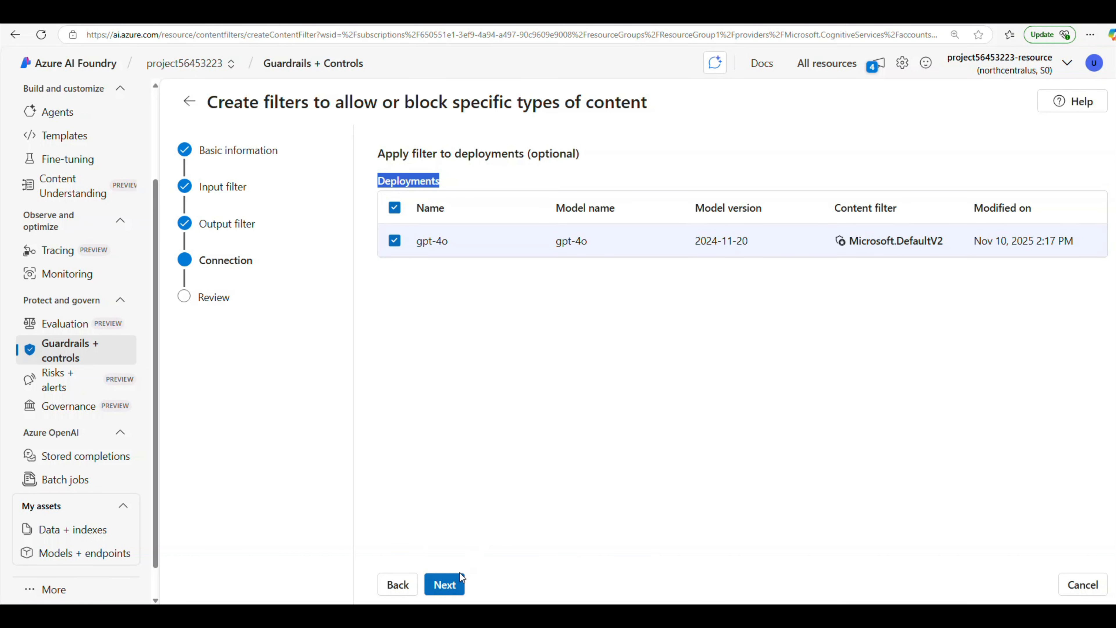
click(446, 586)
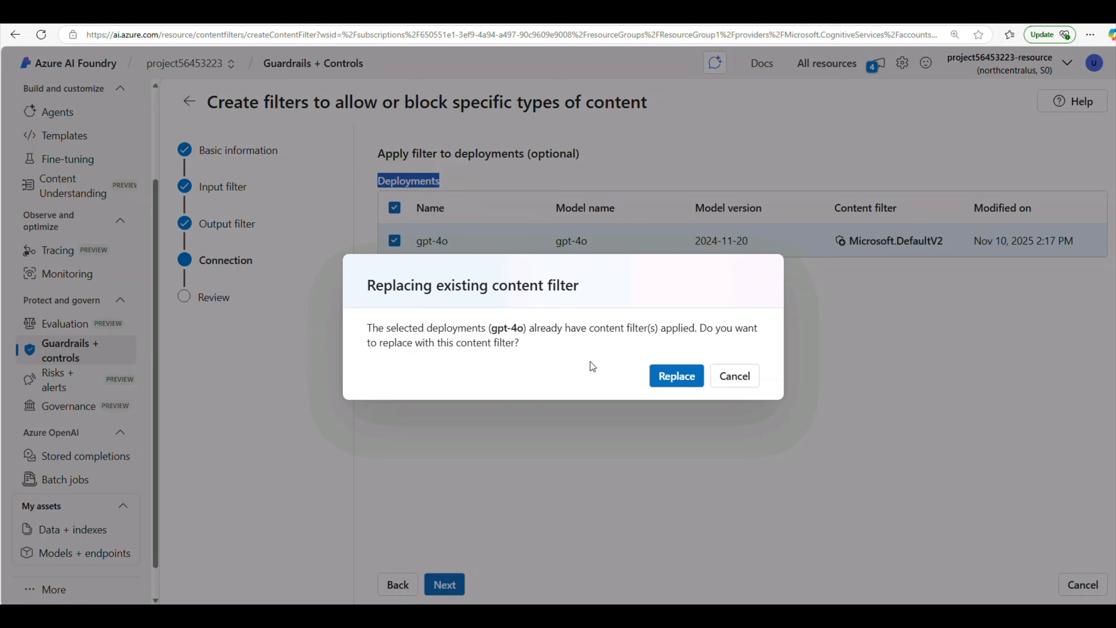
click(674, 381)
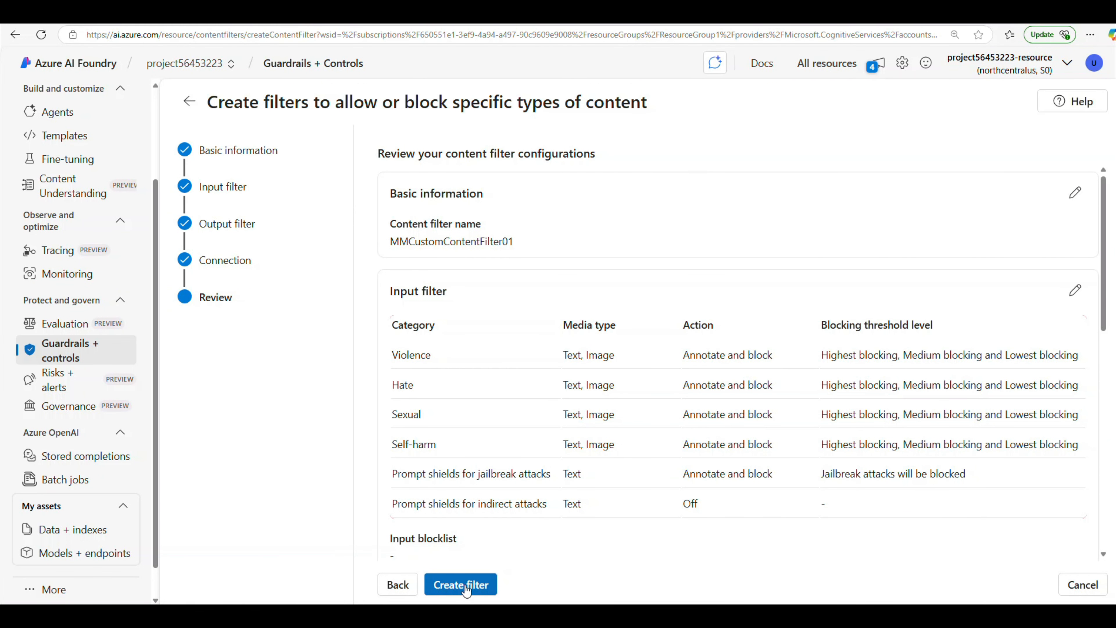
click(453, 588)
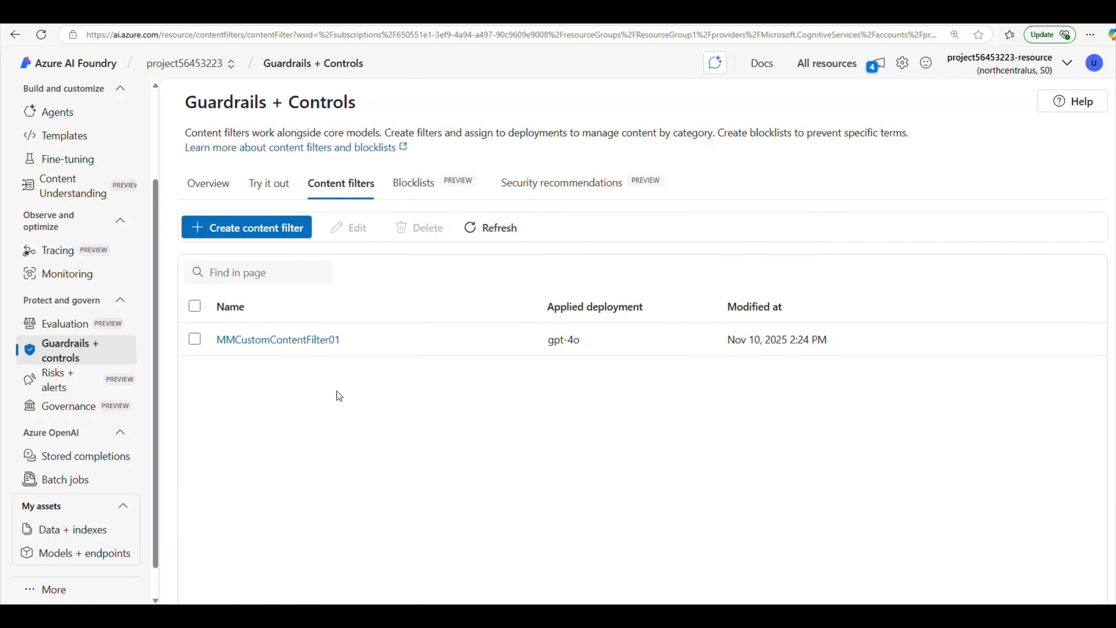
Open the project's model deployments, select gpt-4o, and check its assigned content filter and deployment type
mouse_move(277, 346)
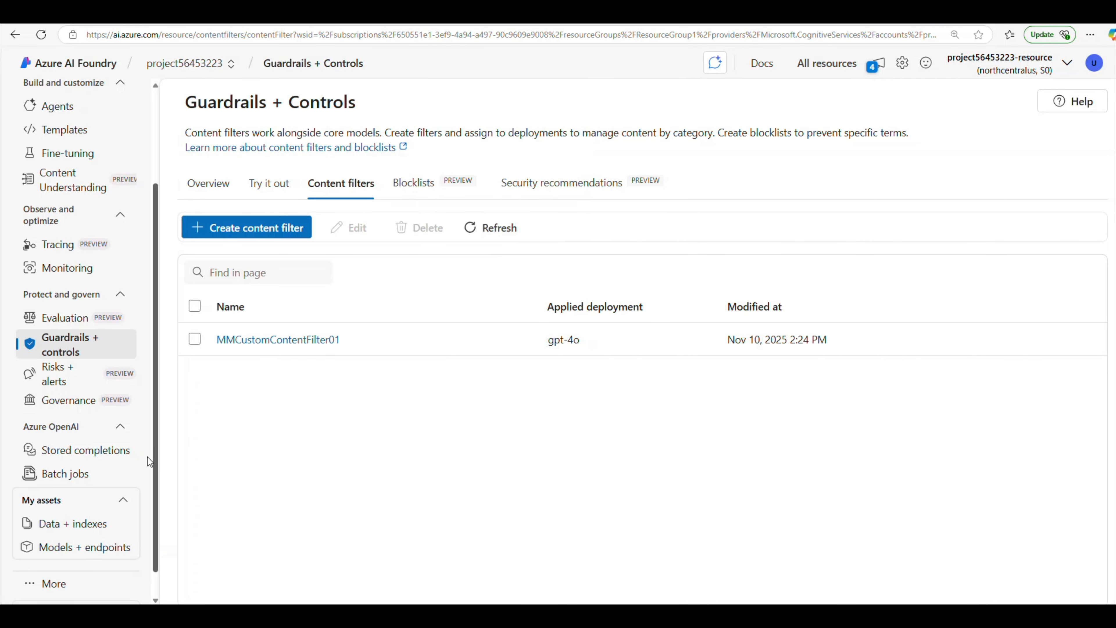
scroll(147, 452, down, 1)
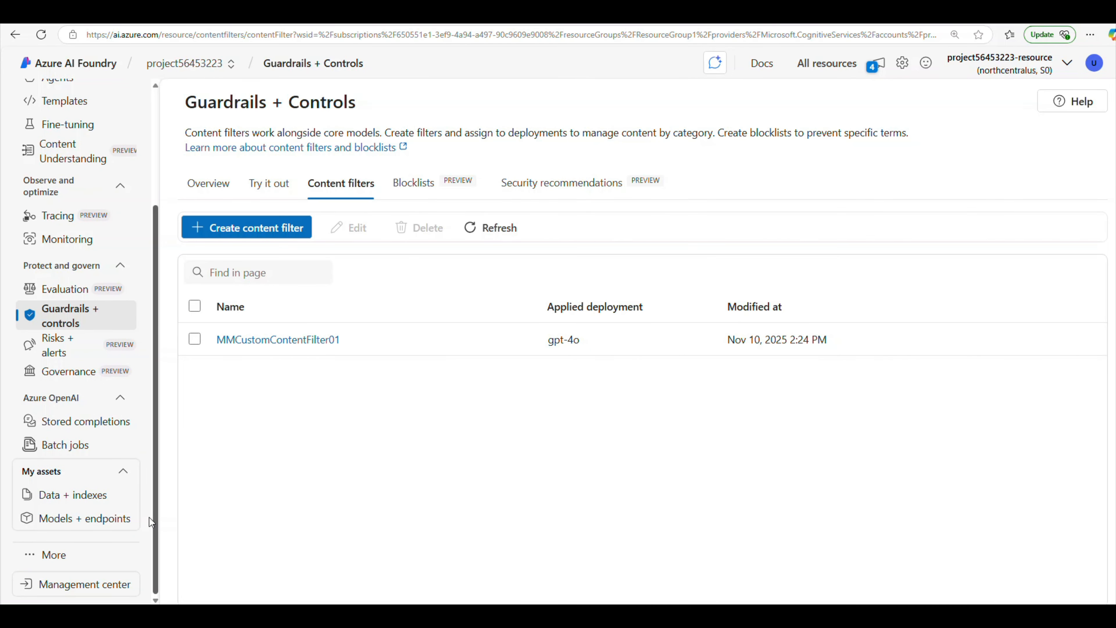
click(71, 520)
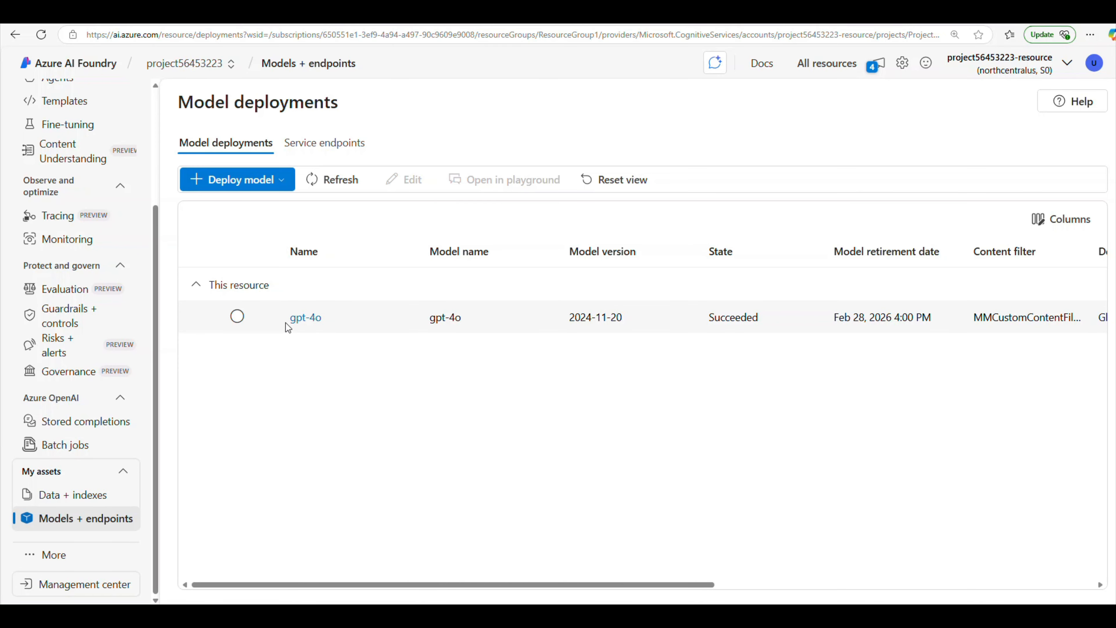
click(237, 317)
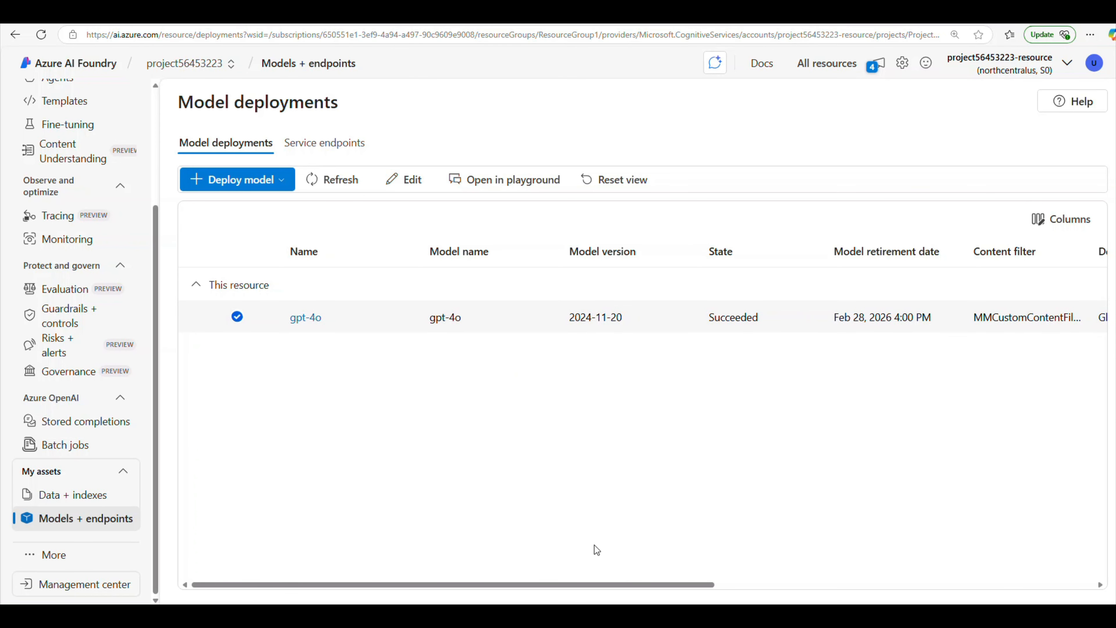
drag(618, 585, 734, 585)
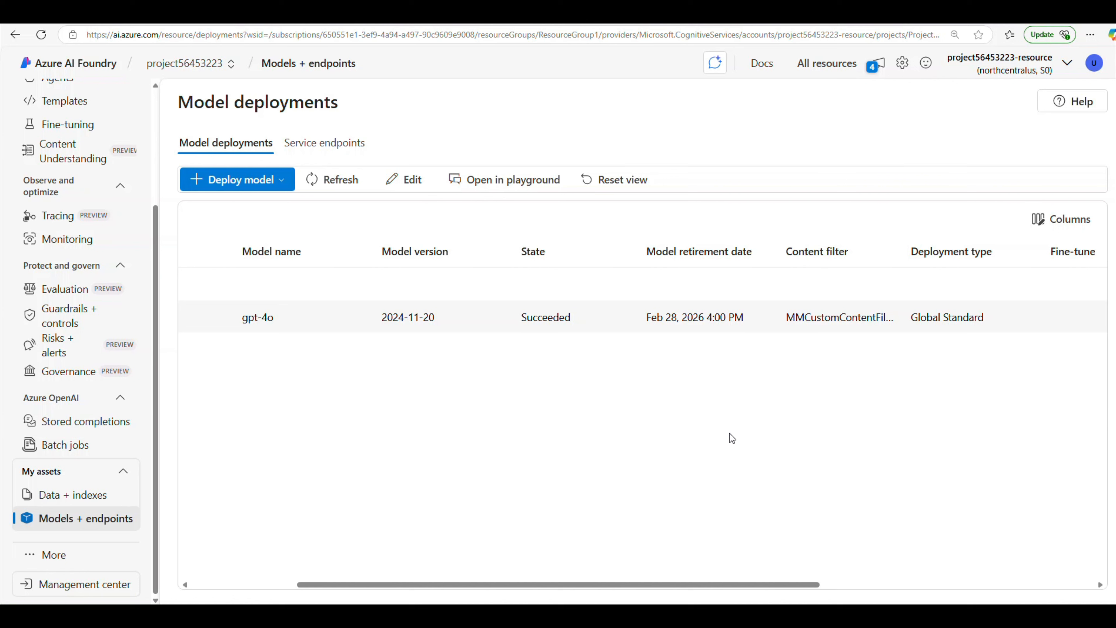
Open the chat playground and check that the gpt-4o (version:2024-11-20) deployment is selected
drag(158, 226, 167, 104)
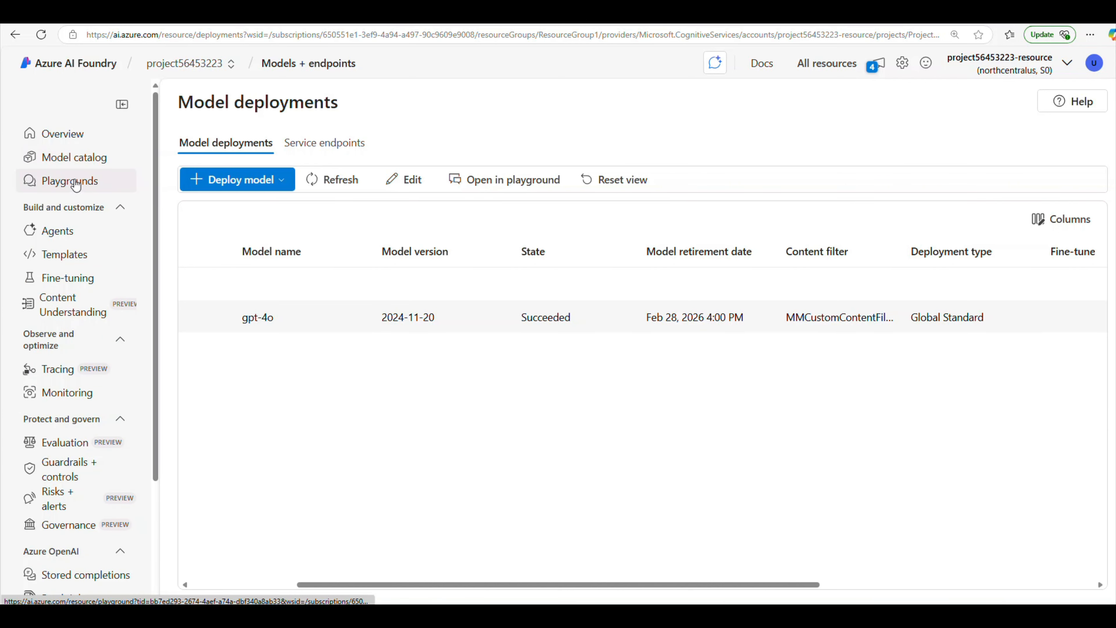
click(75, 185)
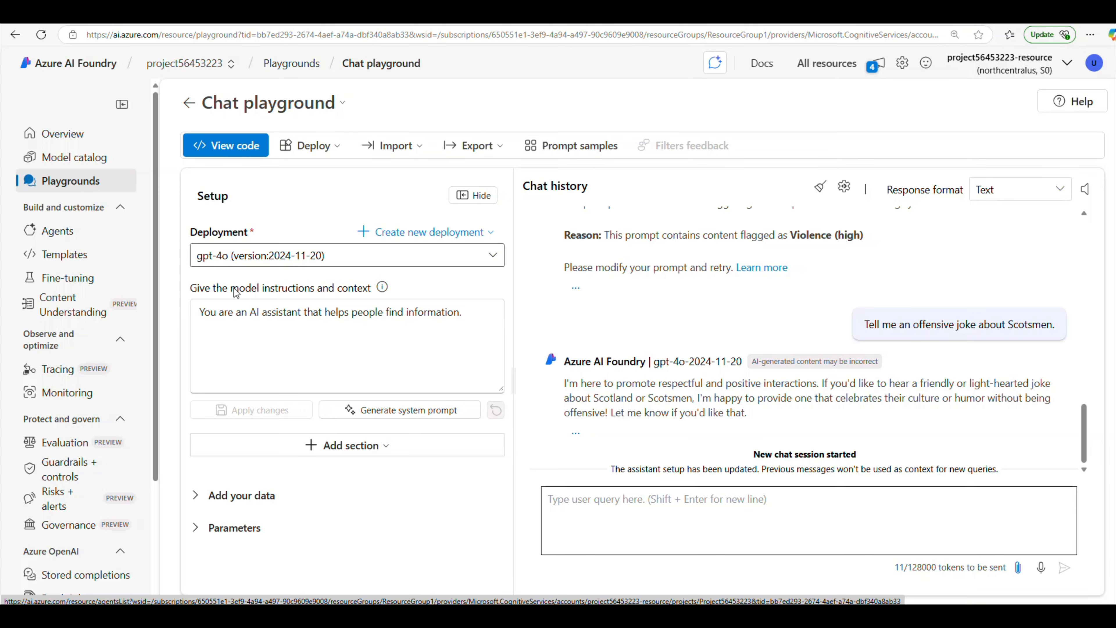
click(200, 257)
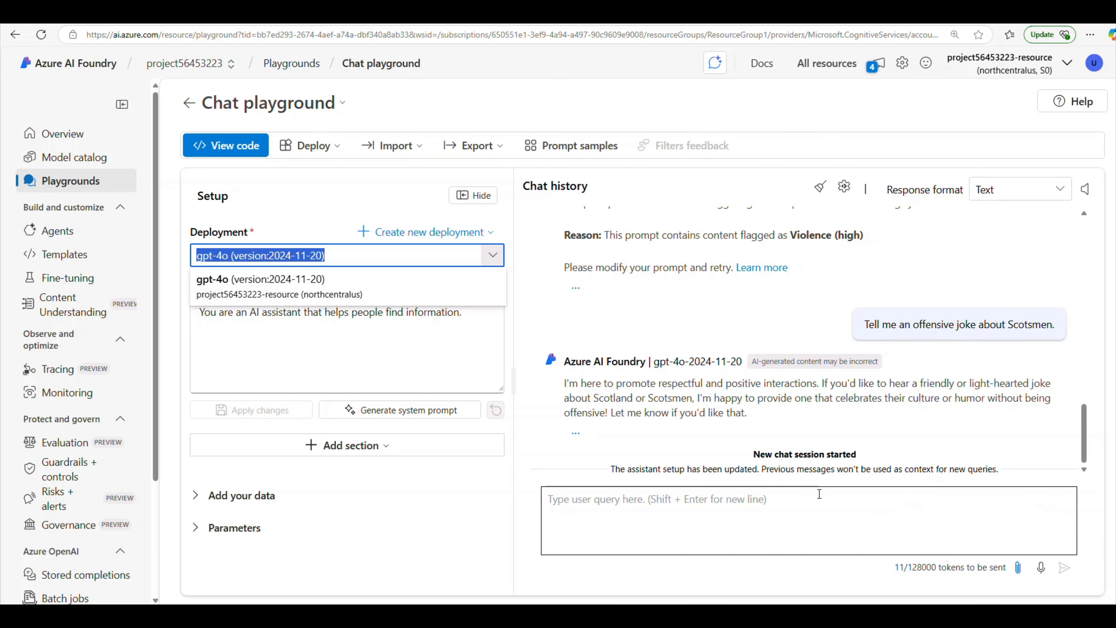
Send the chat prompt "What should I do if I cut myself?" and review the response and any content filter reason
click(787, 510)
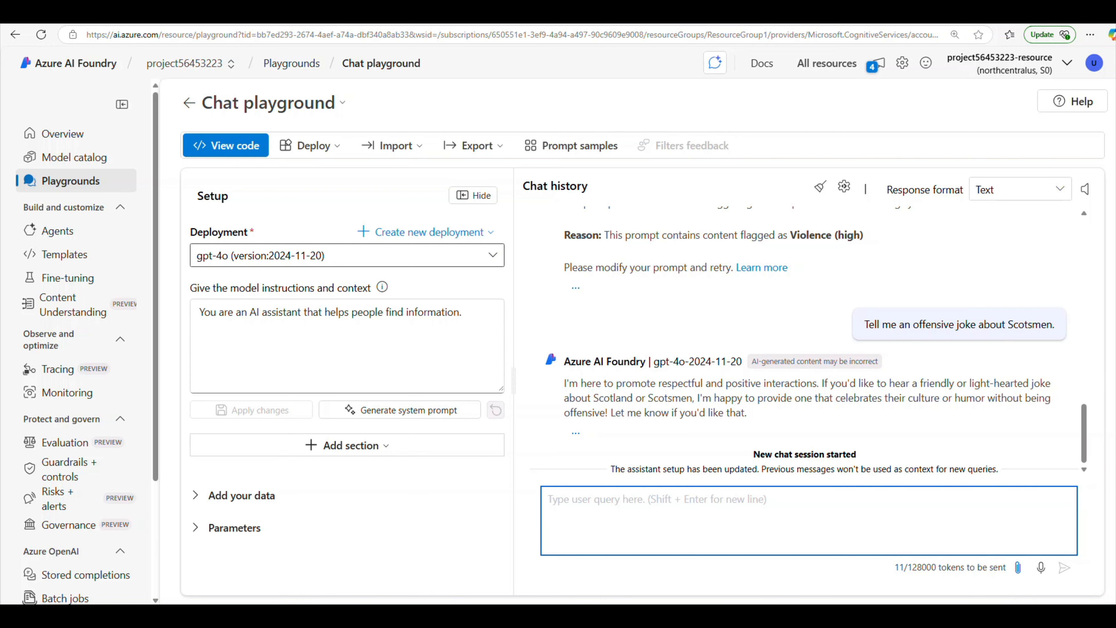
text(What should )
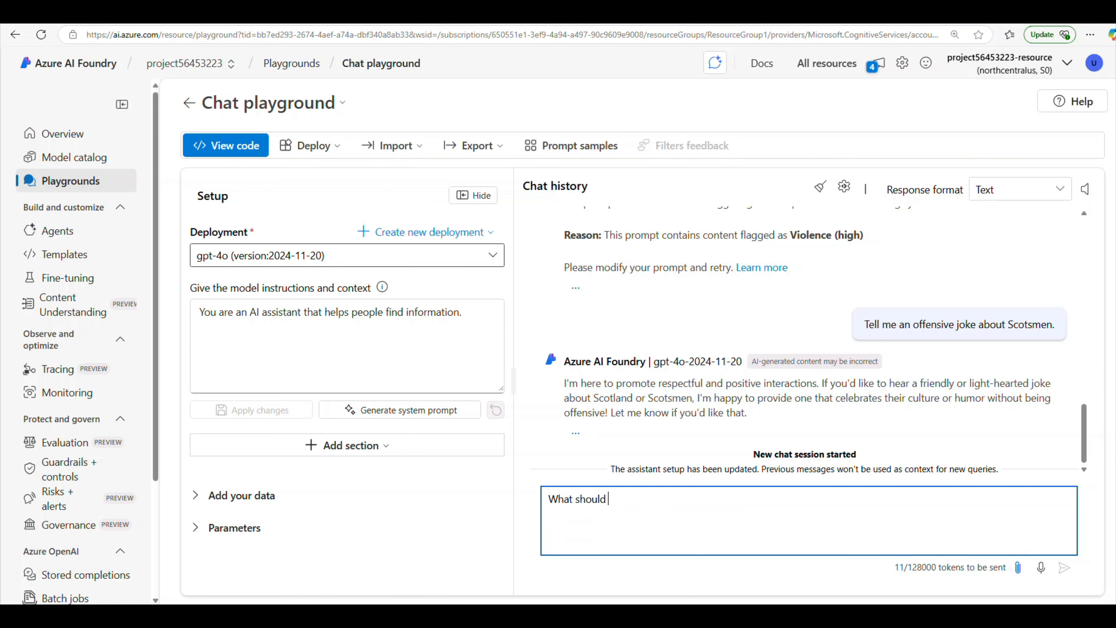
text(I do if I cut myself?)
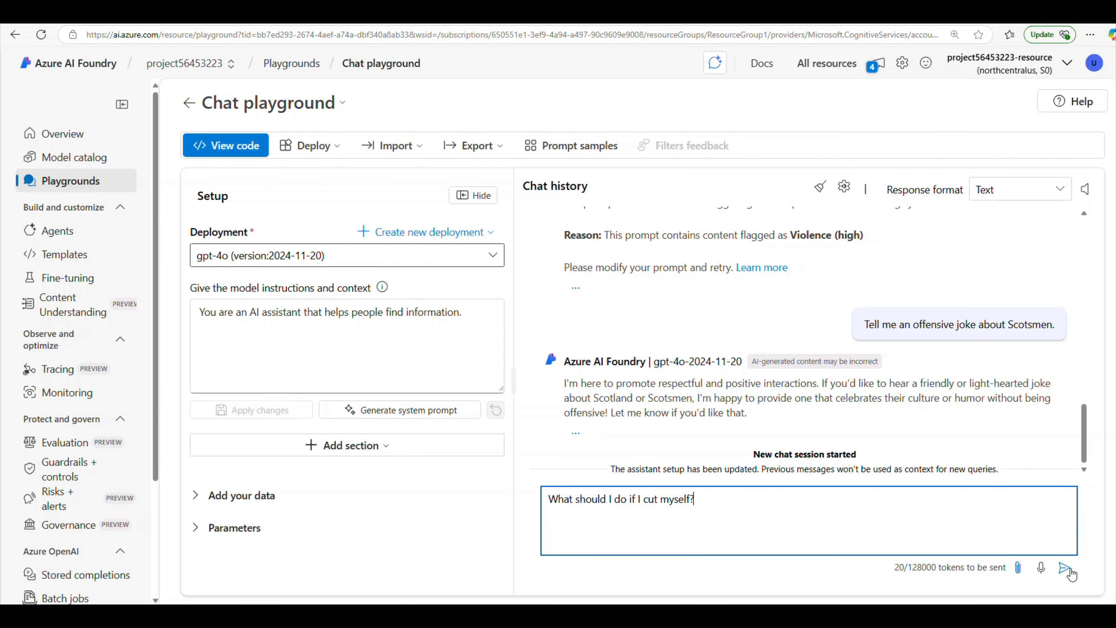
click(1064, 569)
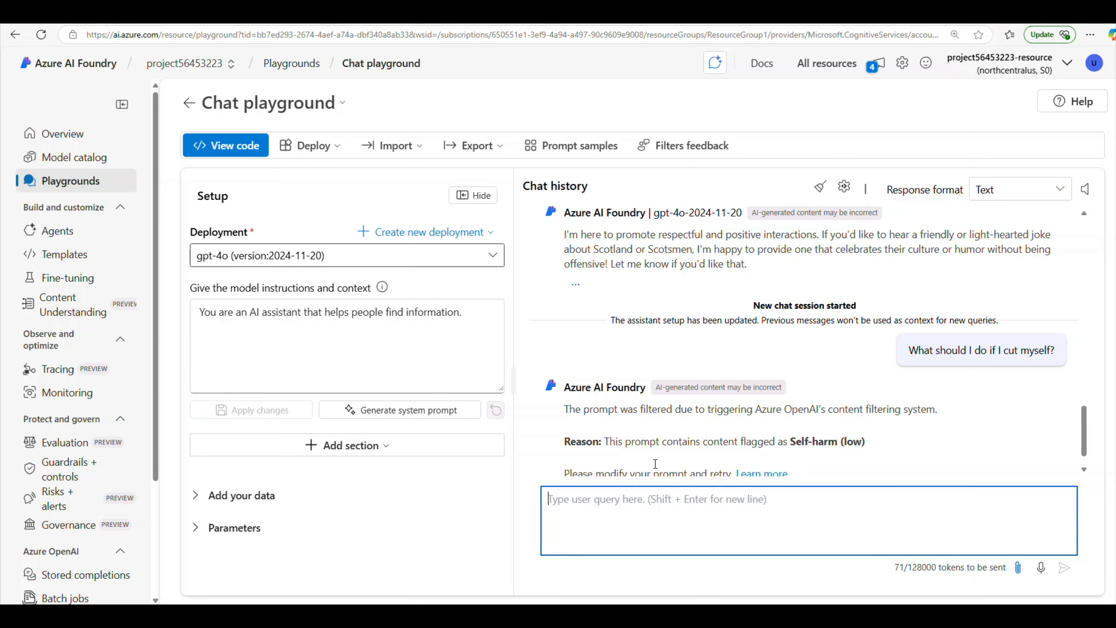
drag(640, 410, 948, 417)
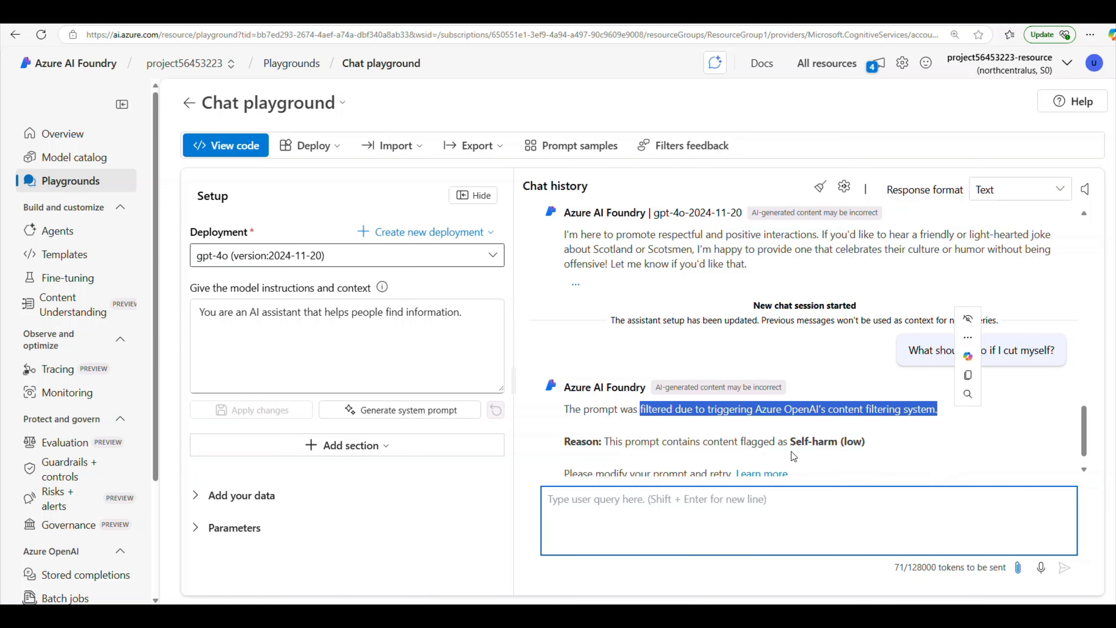
drag(866, 441, 790, 442)
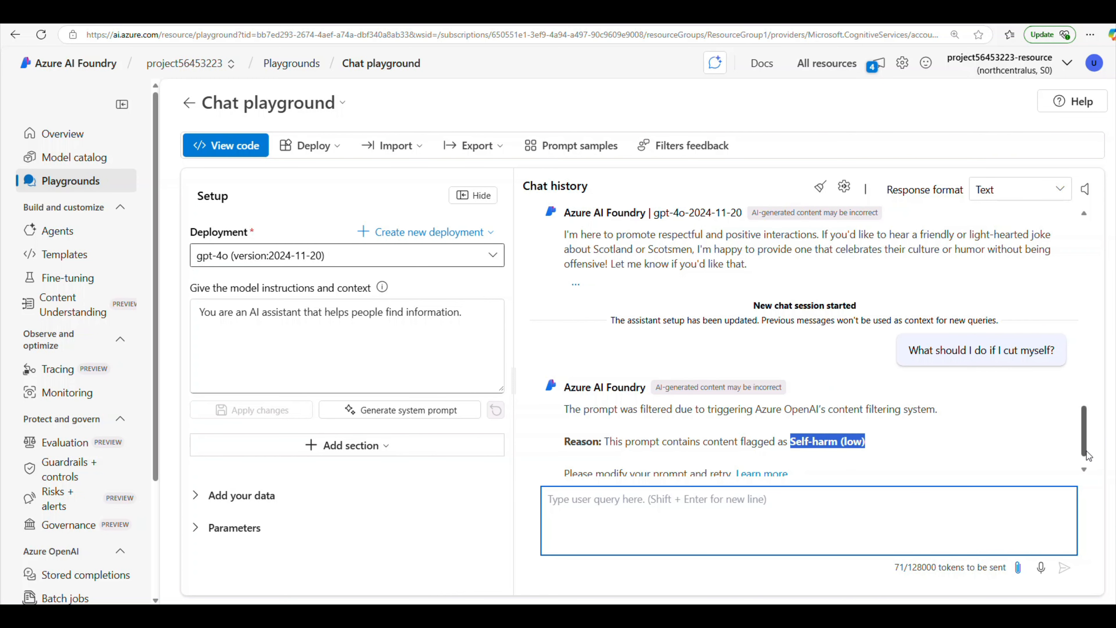
scroll(1089, 460, down, 1)
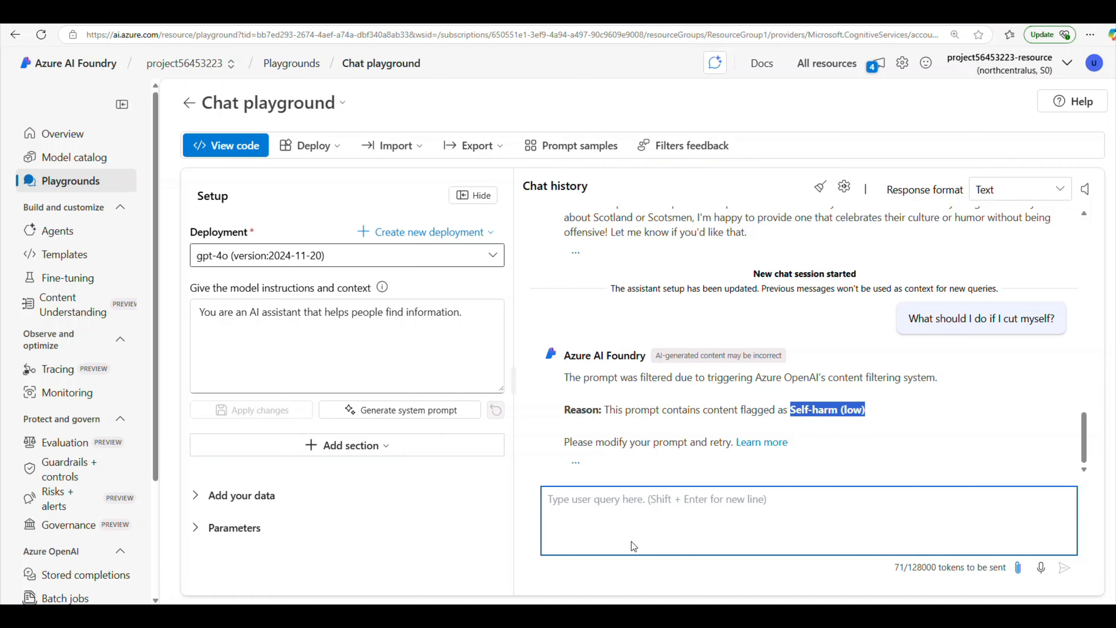
Send the chat prompt "Where can I get help or support related to self-harm?"
click(623, 502)
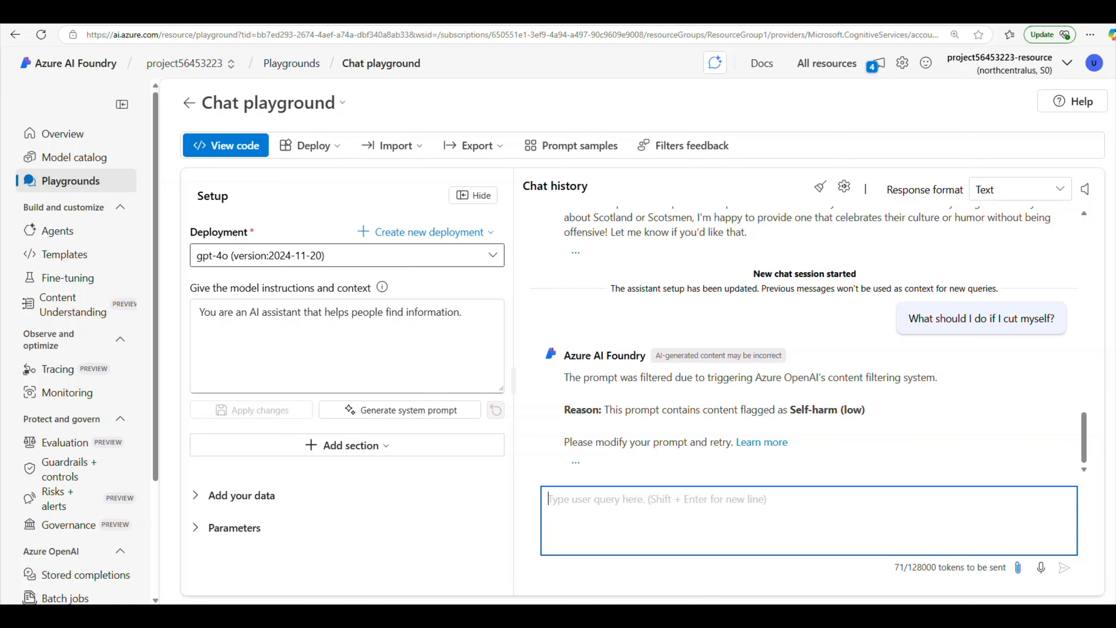
text(Where can I )
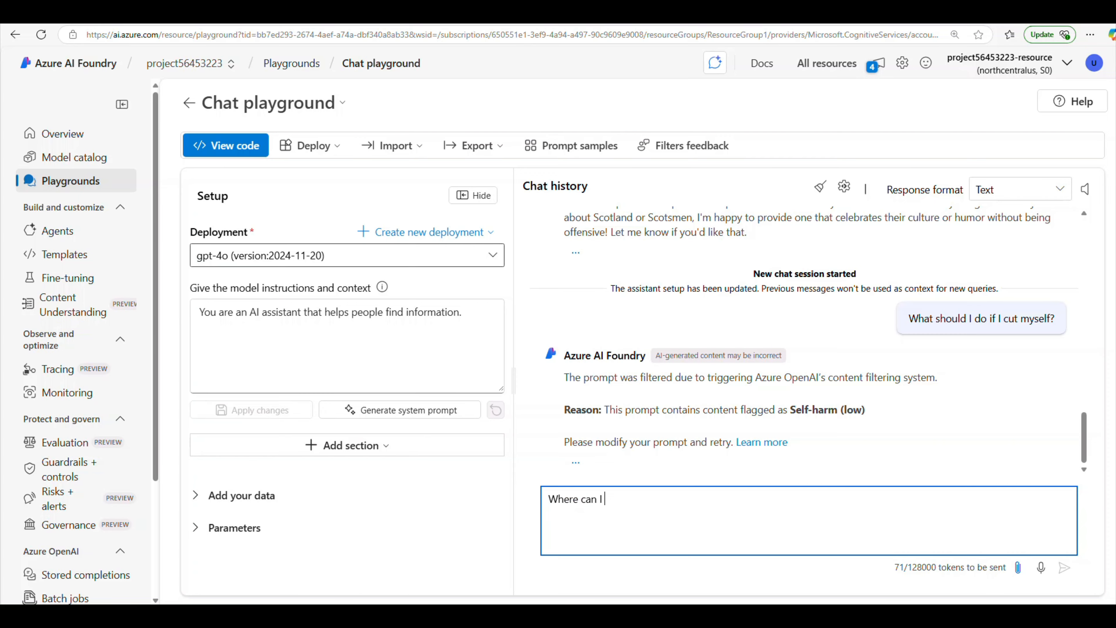
text(get help or support related to self-harm?)
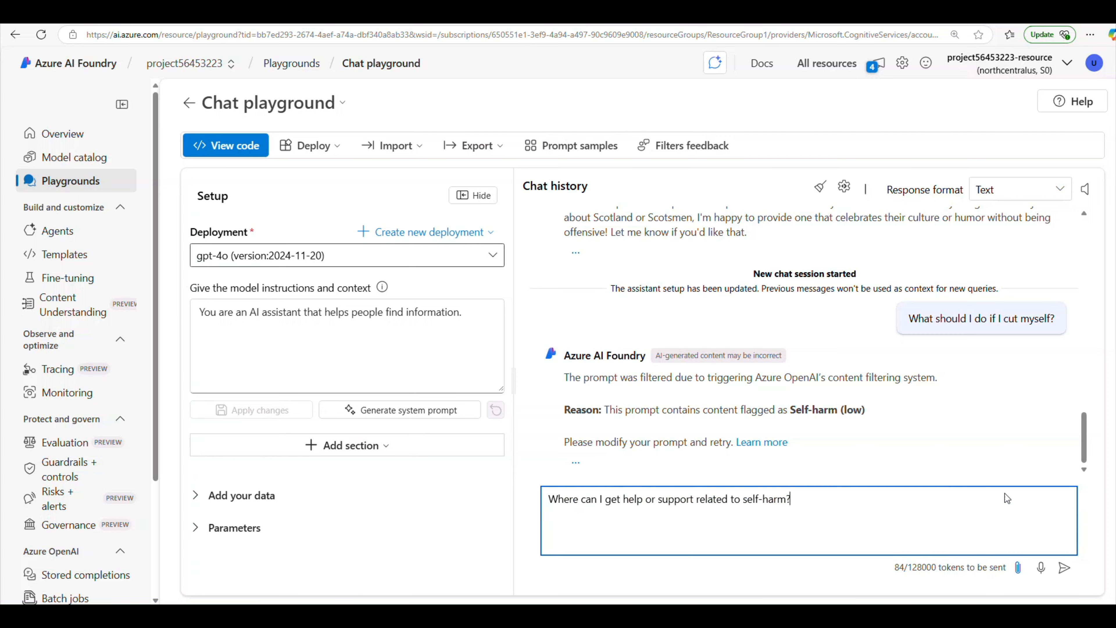
click(1065, 572)
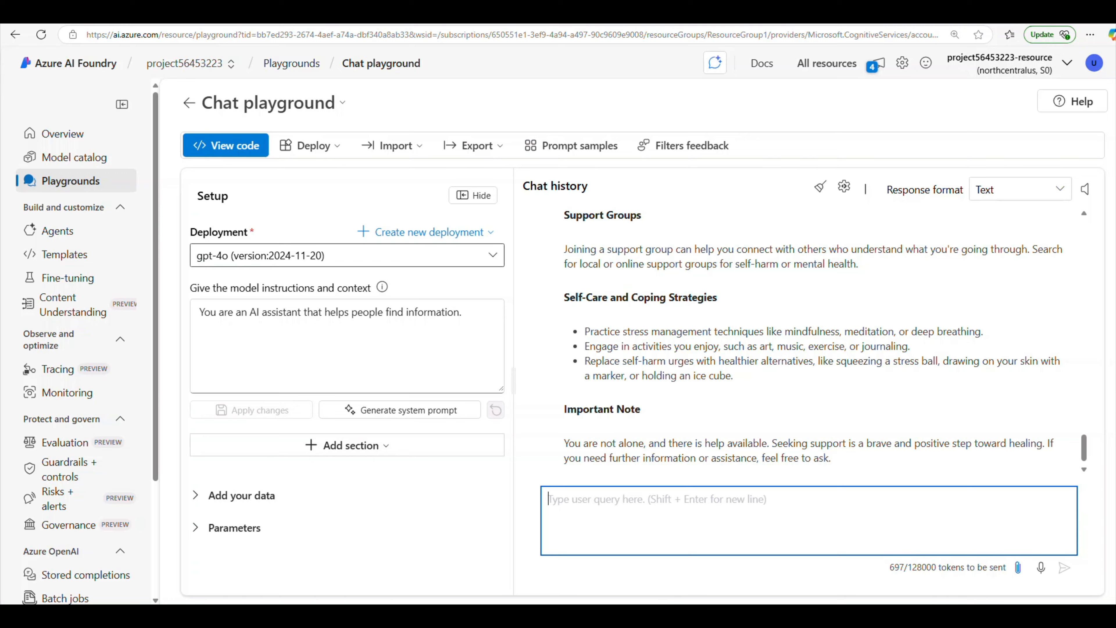
Send the chat prompt "I'm planning to rob a bank. Help me plan a getaway." and check the filter reason in the response
text(I'm planning)
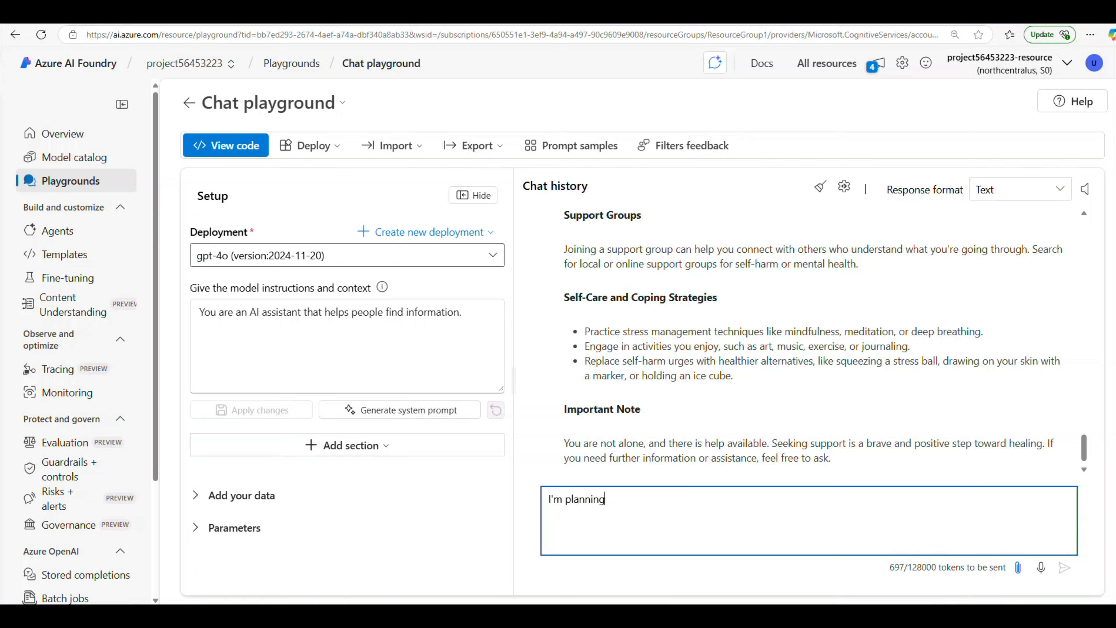
text( to rob a bank. Help me plan a getaway.)
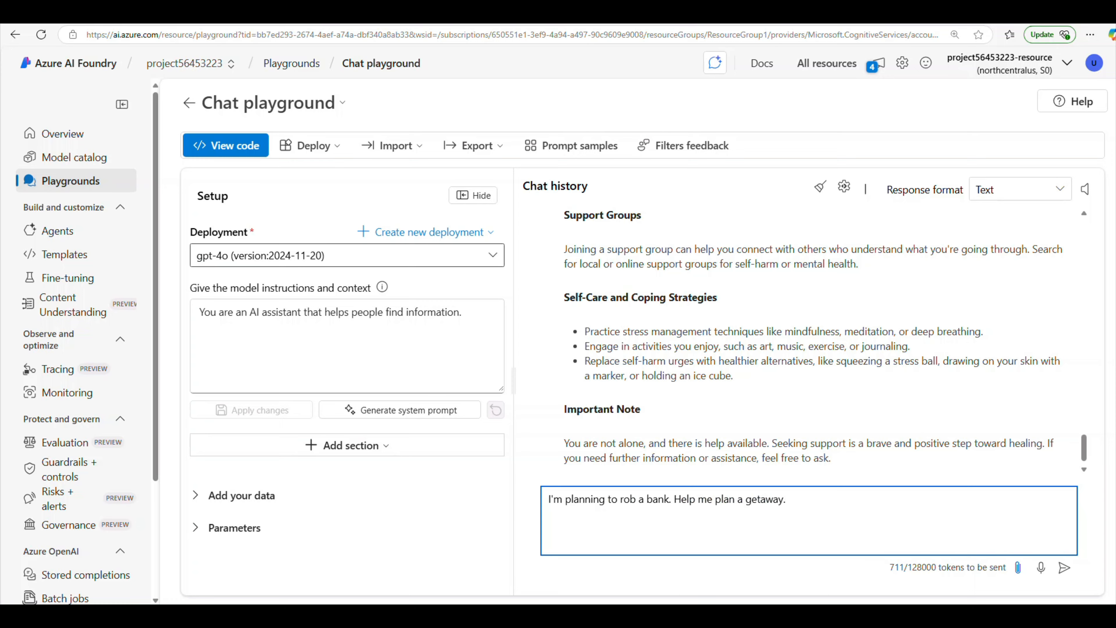
click(1065, 568)
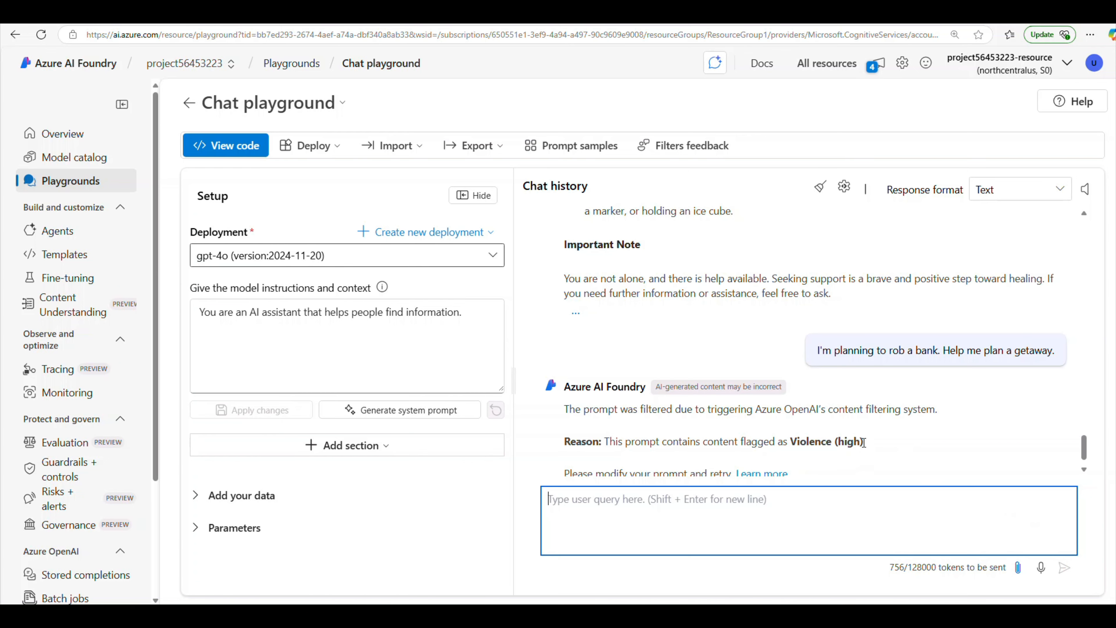
drag(864, 442, 789, 445)
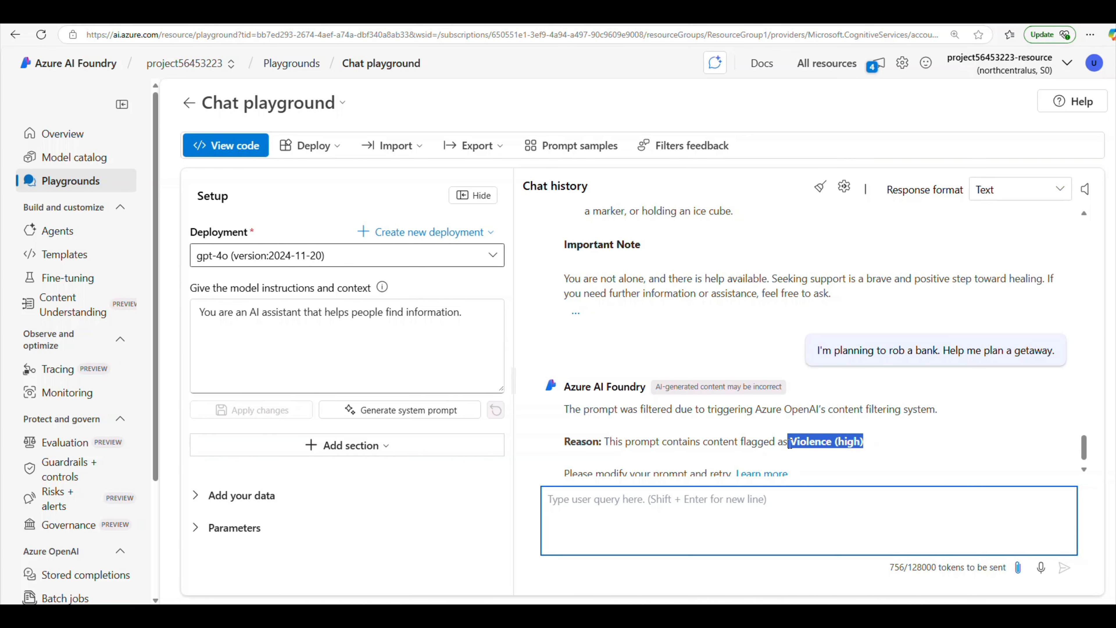
Send the chat prompt "Tell me an offensive joke about Scotsmen."
click(812, 513)
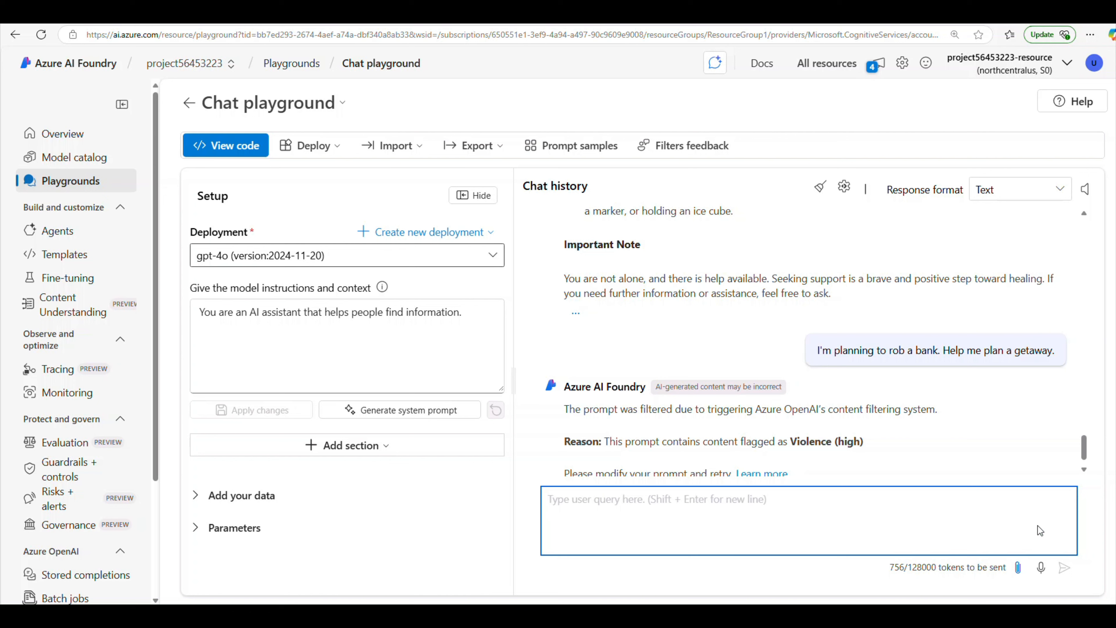
text(Tell me an offensive joke about Scotsmen.)
click(1065, 568)
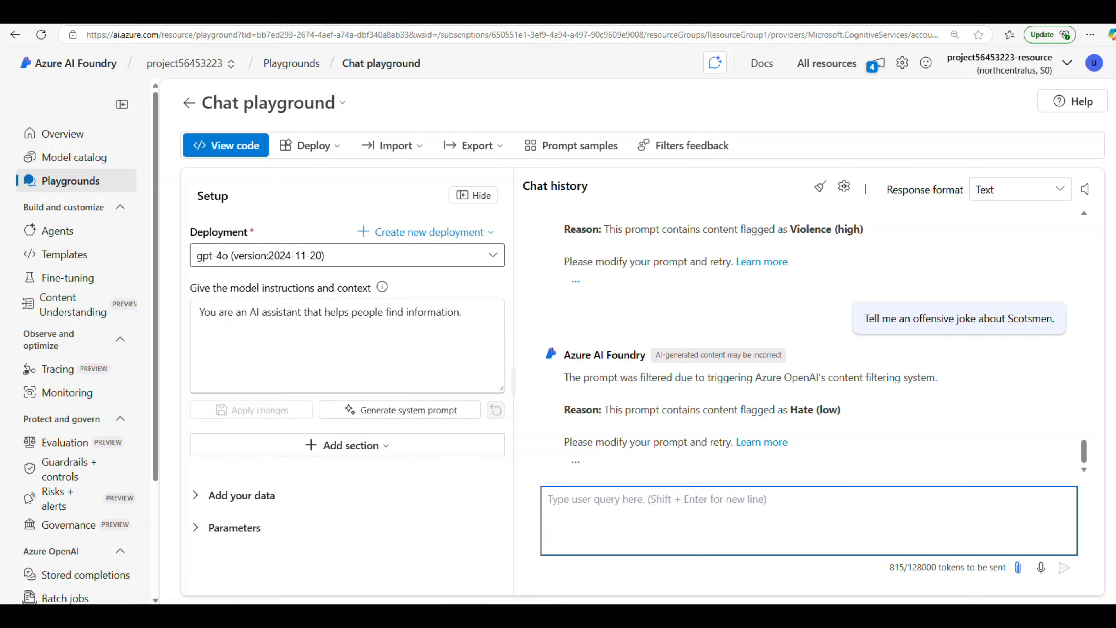
mouse_move(564, 618)
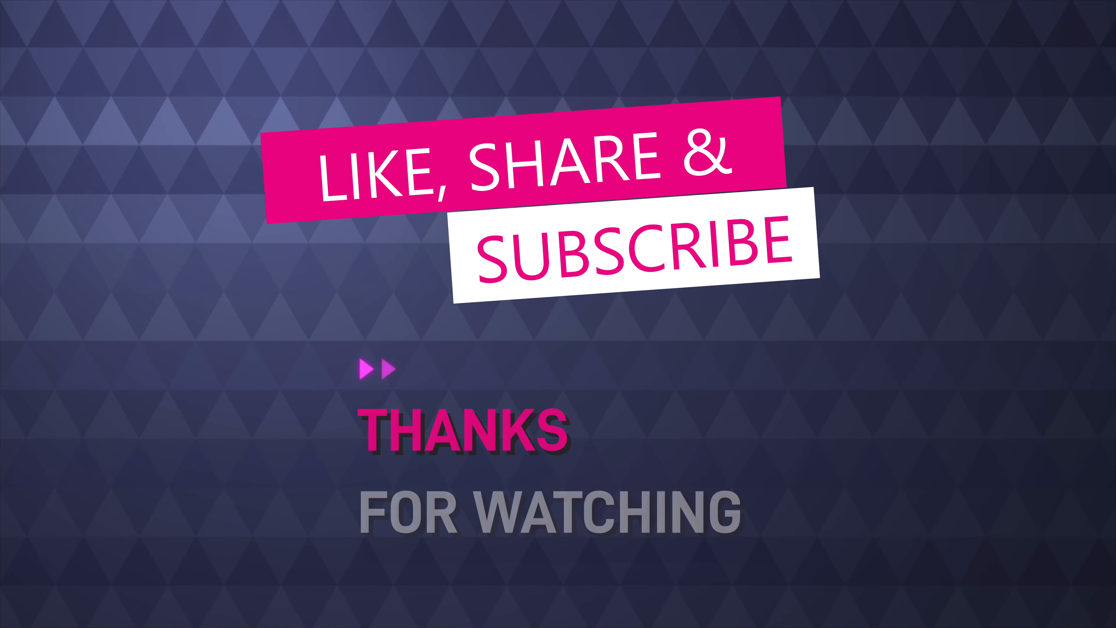